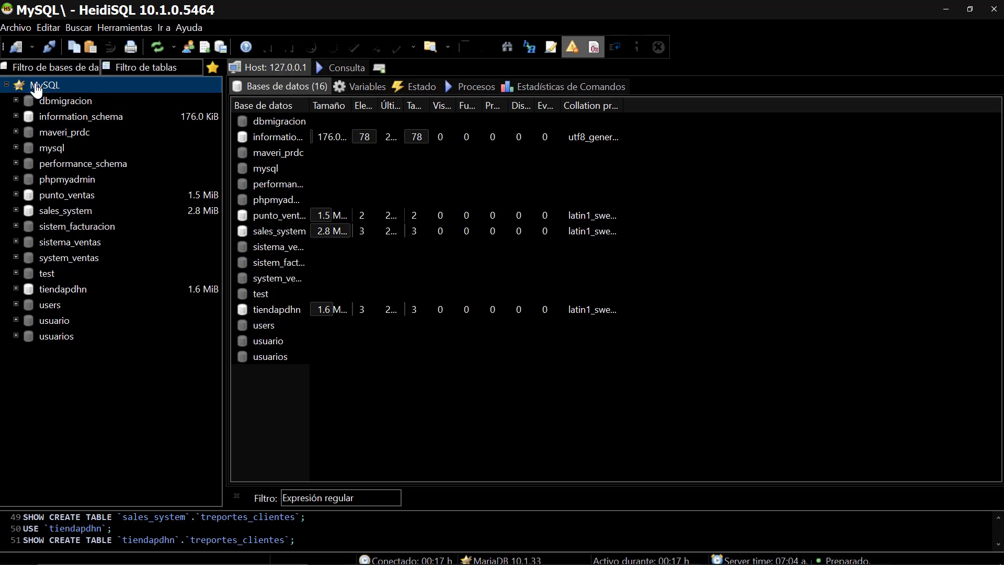
# Step: Create a new database named punto_de_ventas on the MySQL server
pyautogui.rightClick(37, 84)
pyautogui.moveTo(176, 157)
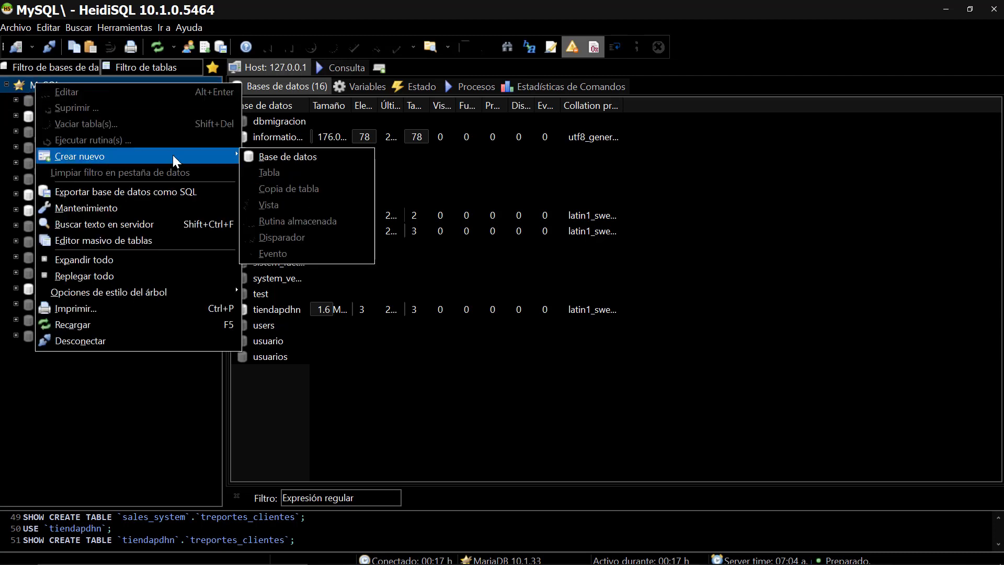
pyautogui.click(298, 156)
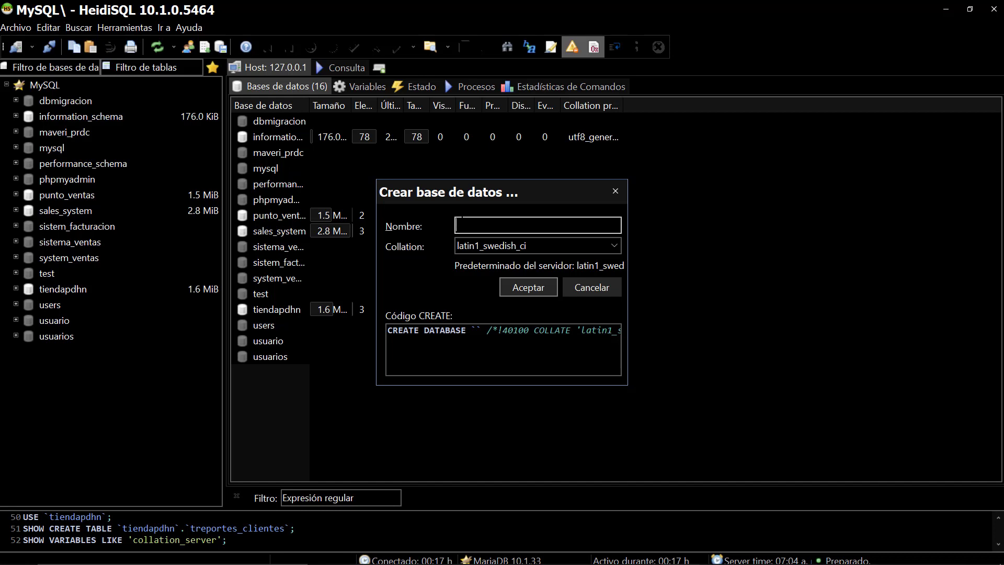
pyautogui.press('capslock')
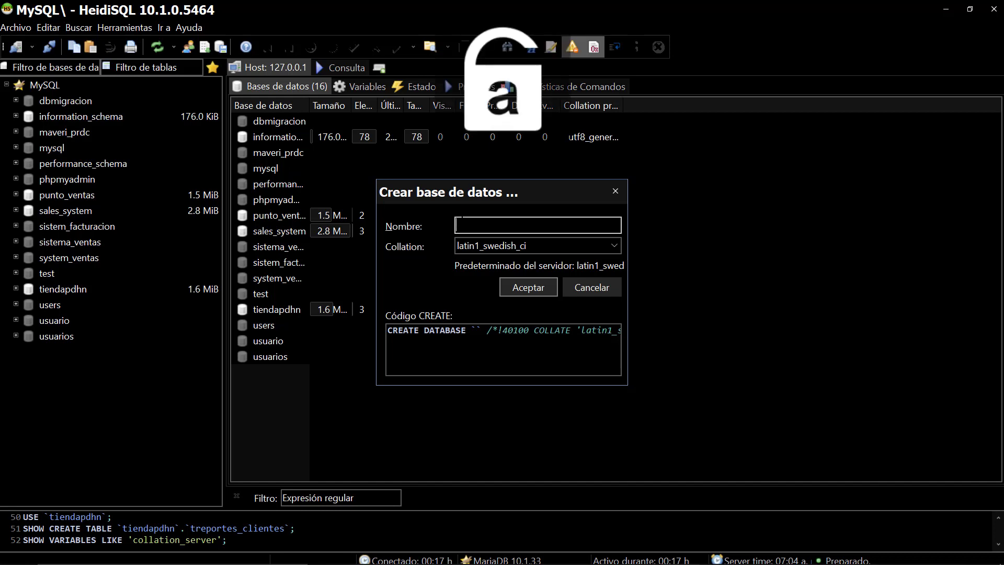
pyautogui.write('punt')
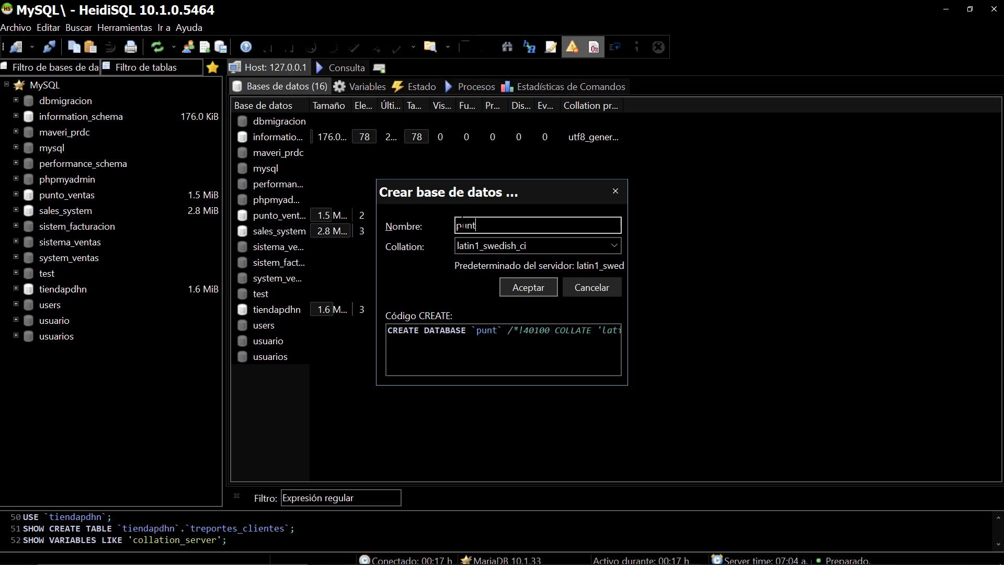
pyautogui.write('o_de')
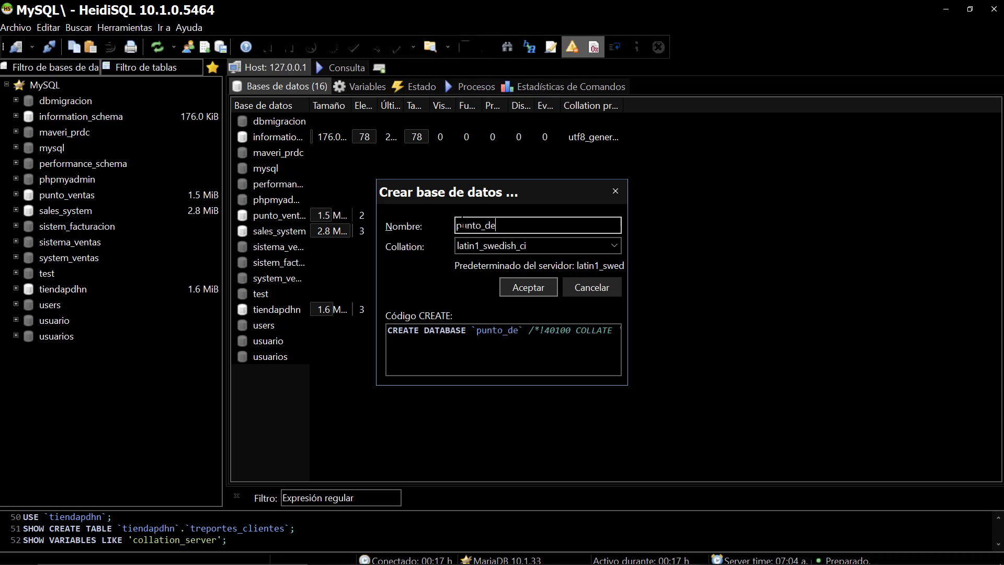
pyautogui.write('_ventas')
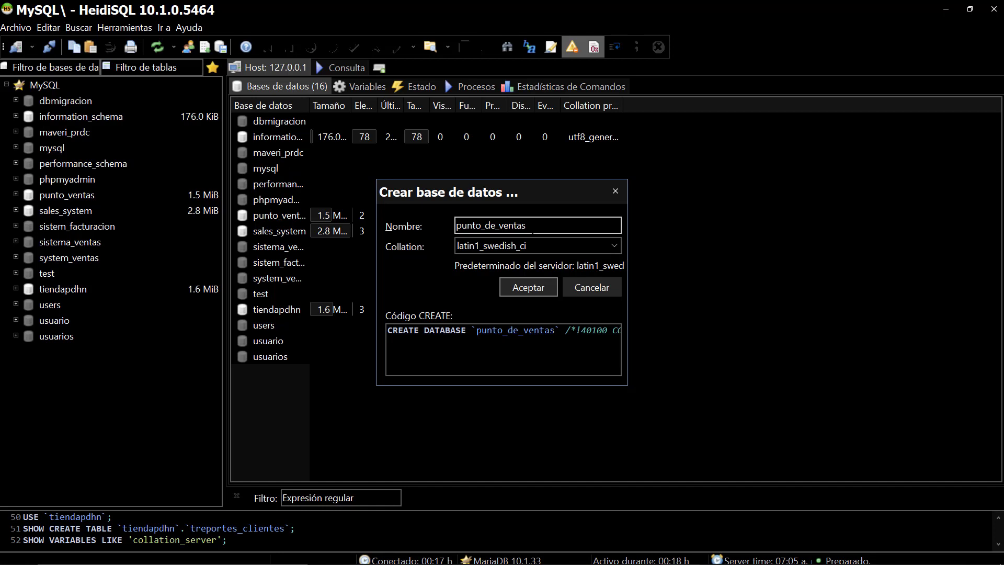
pyautogui.hotkey('ctrl', 'a')
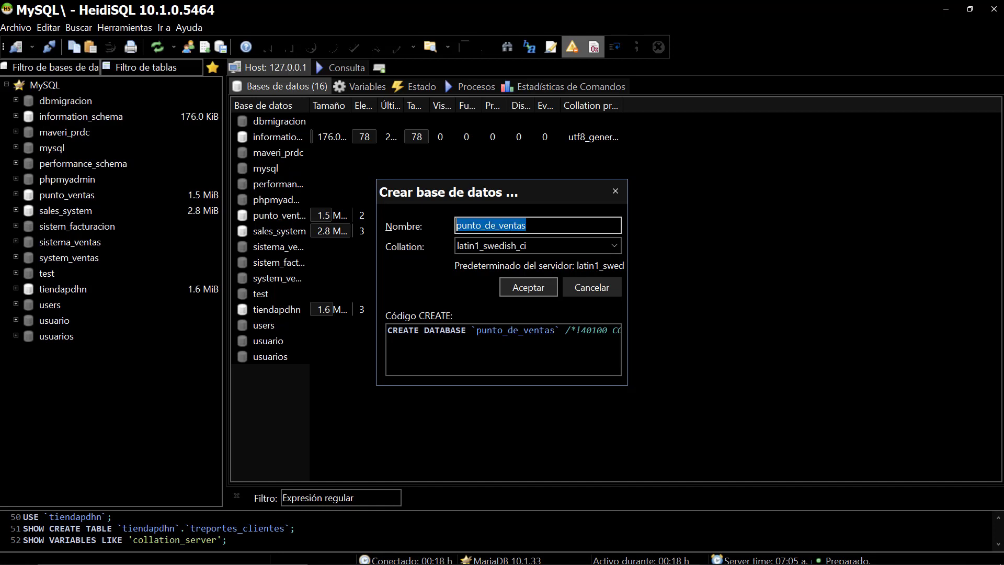
pyautogui.click(528, 285)
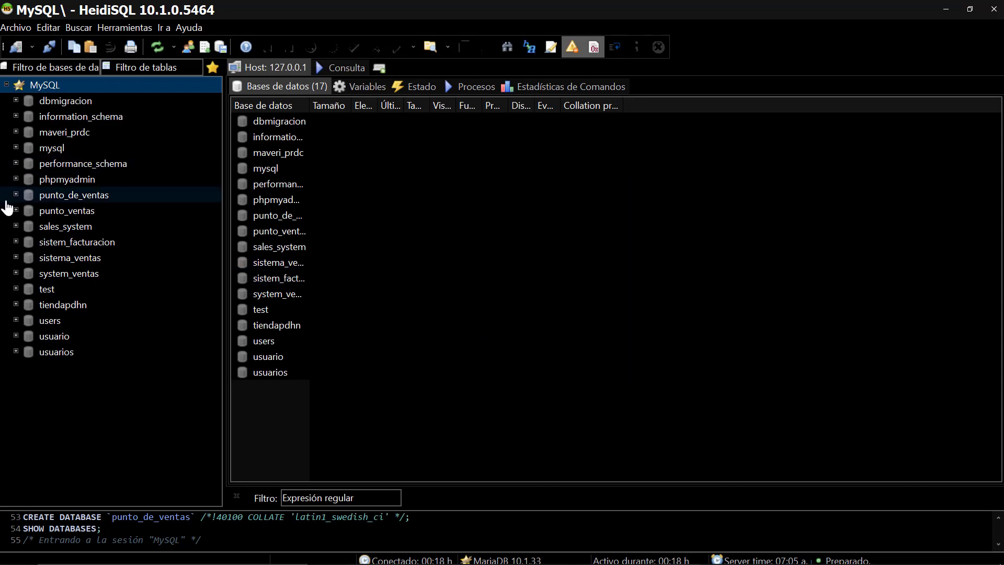
# Step: Start a new table in the punto_de_ventas database and name it tclientes
pyautogui.click(46, 198)
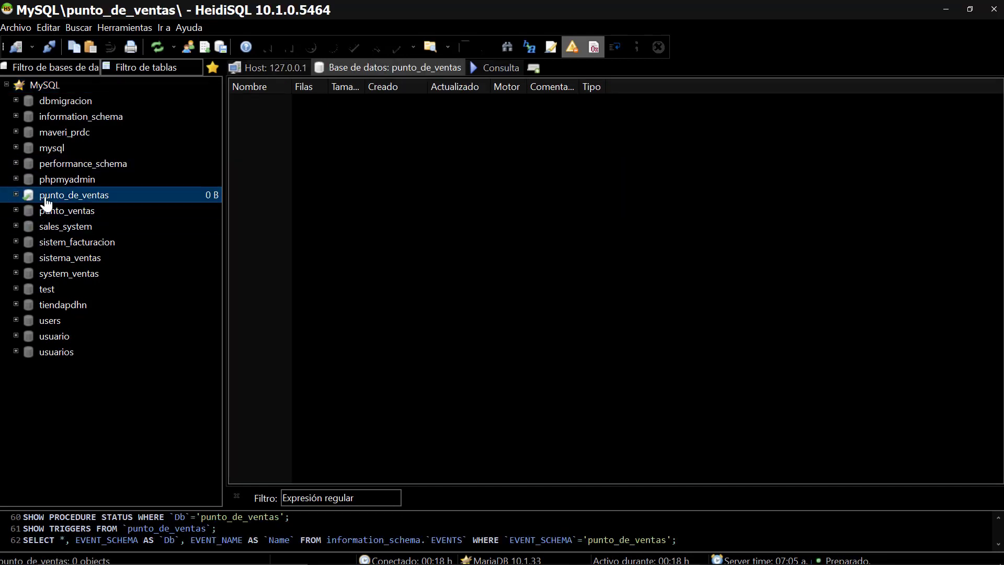
pyautogui.rightClick(48, 199)
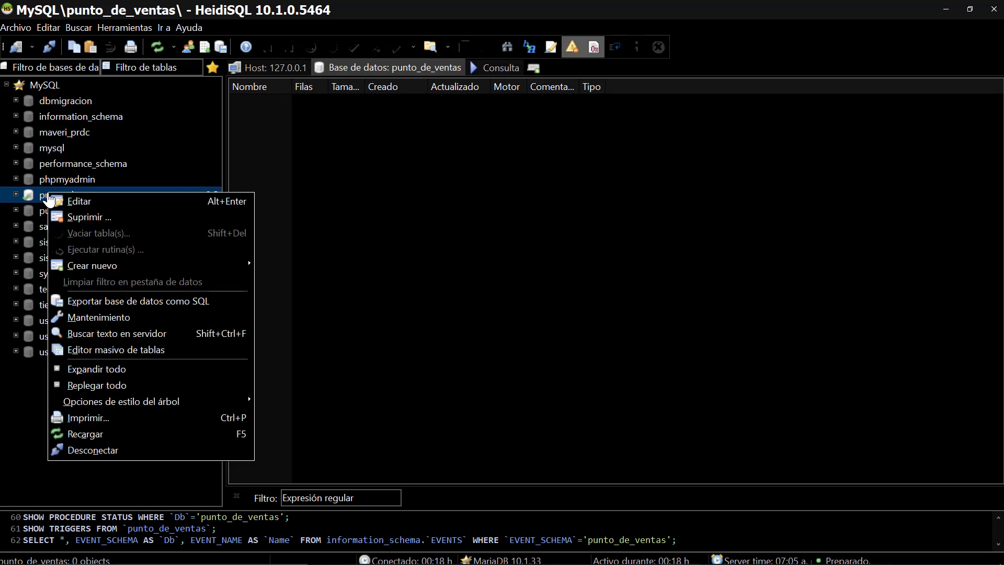
pyautogui.moveTo(107, 265)
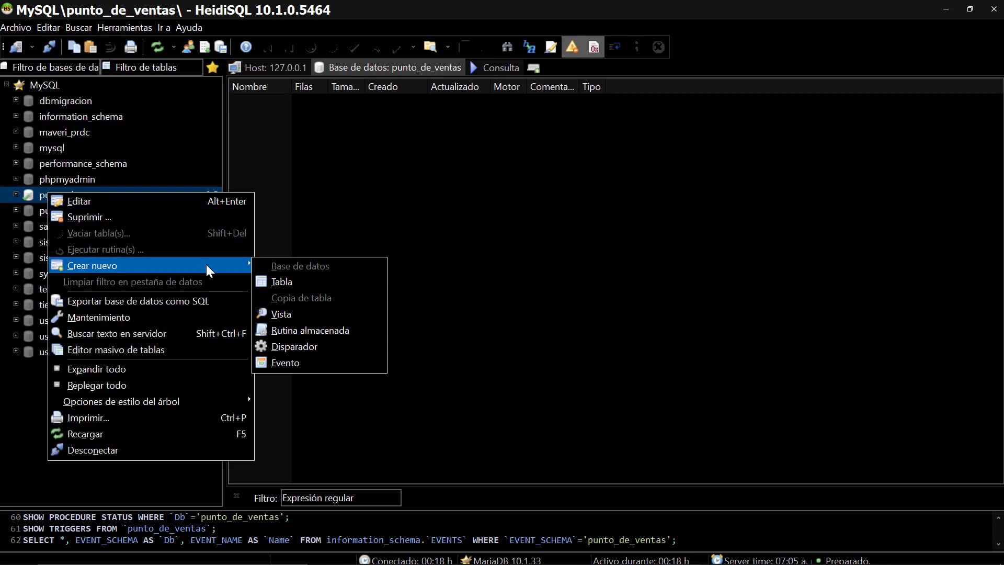
pyautogui.click(303, 281)
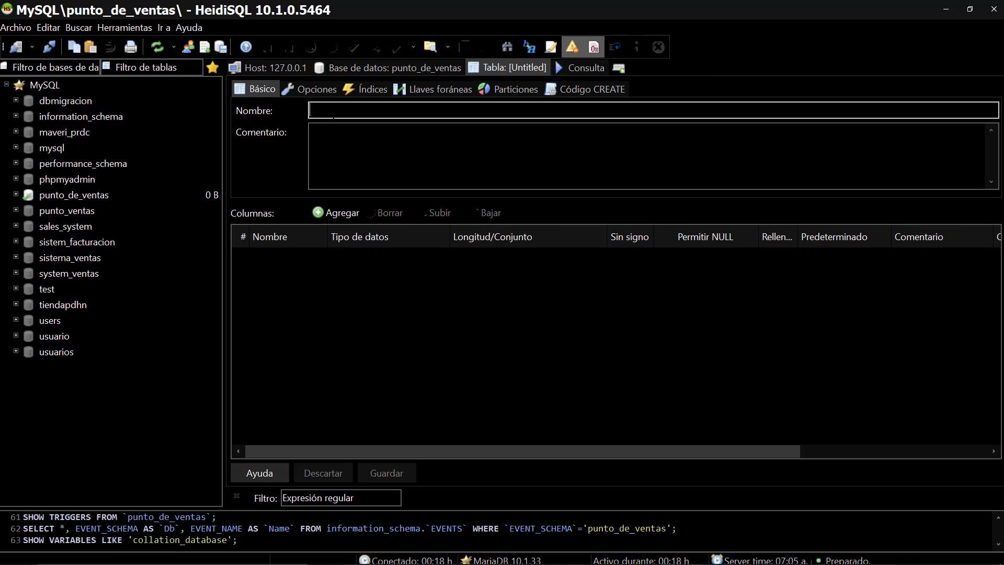
pyautogui.write('tclient')
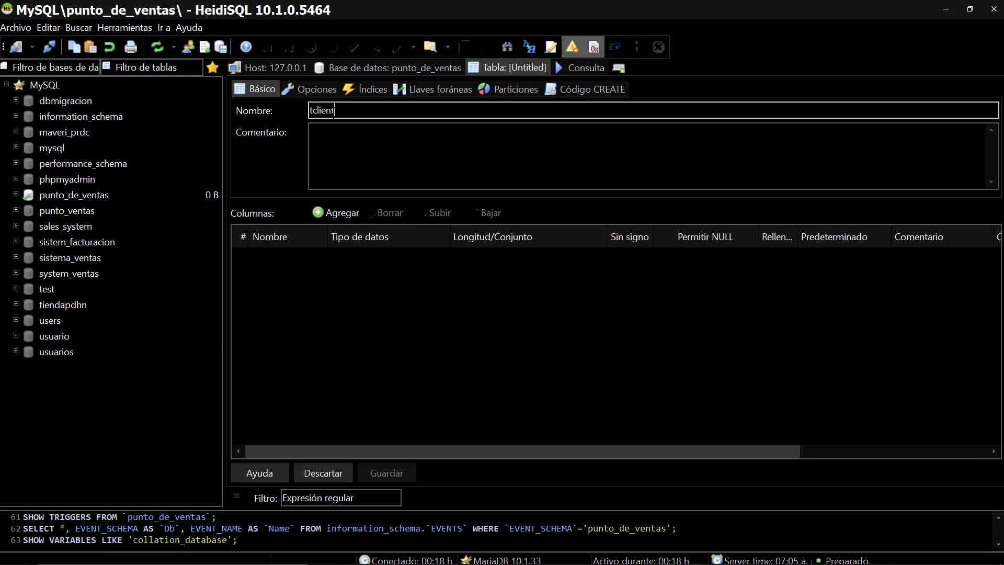
pyautogui.write('es')
# Step: Add the first column to the tclientes table and name it ID
pyautogui.click(333, 212)
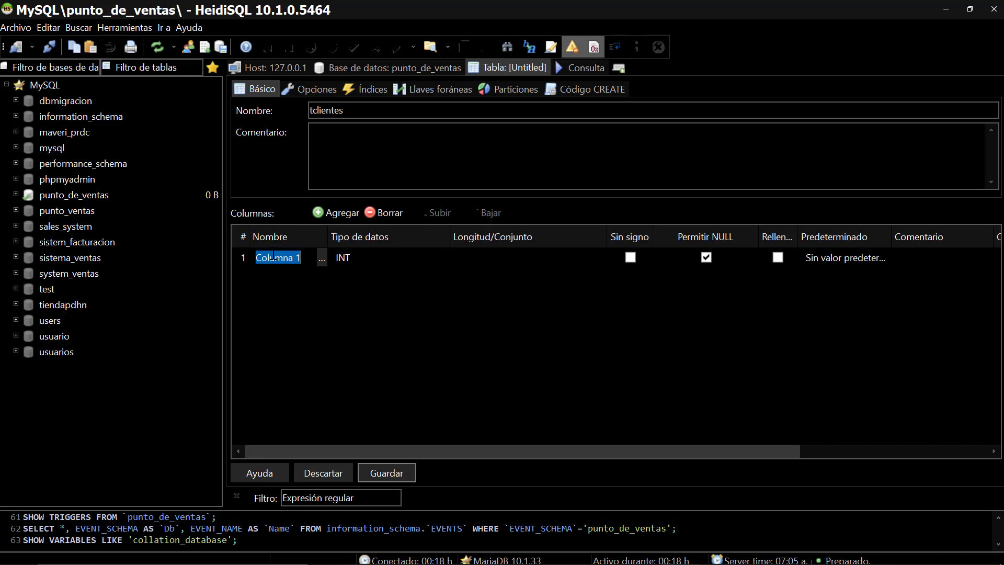
pyautogui.press('capslock')
pyautogui.write('I')
pyautogui.press('capslock')
pyautogui.write('d')
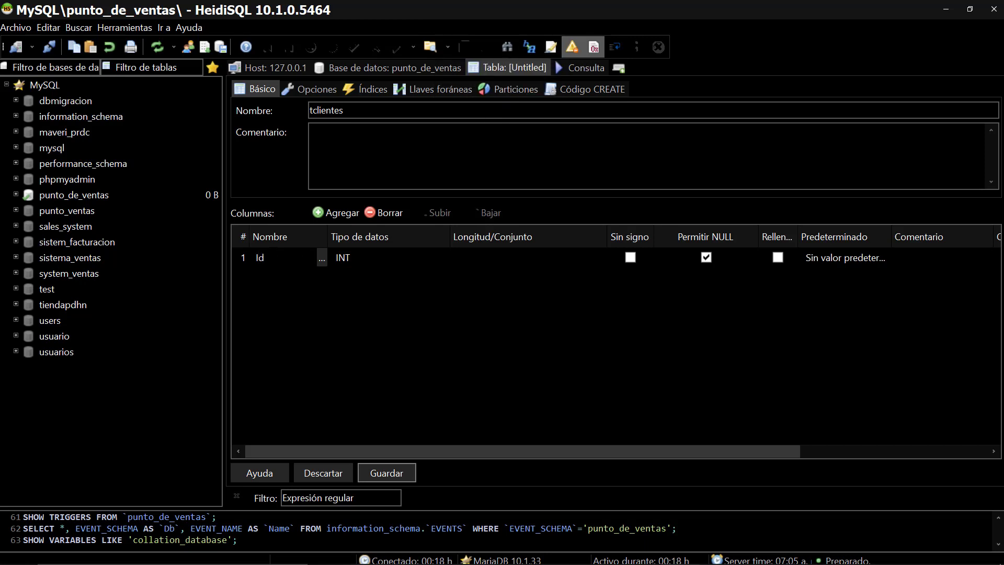
pyautogui.press('BackSpace')
pyautogui.press('capslock')
pyautogui.write('D')
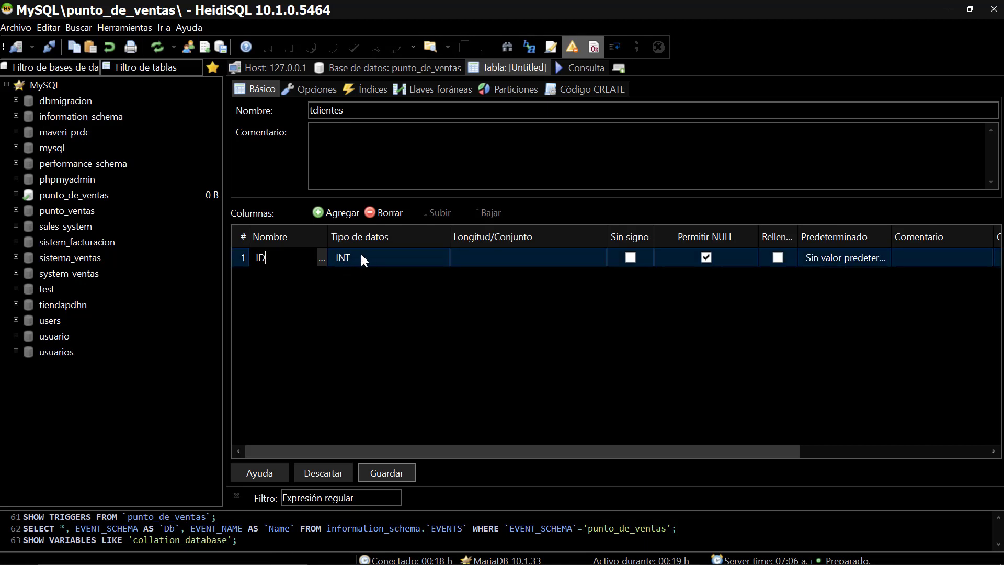
# Step: Make the ID column the primary key and set its default to AUTO_INCREMENT
pyautogui.rightClick(244, 256)
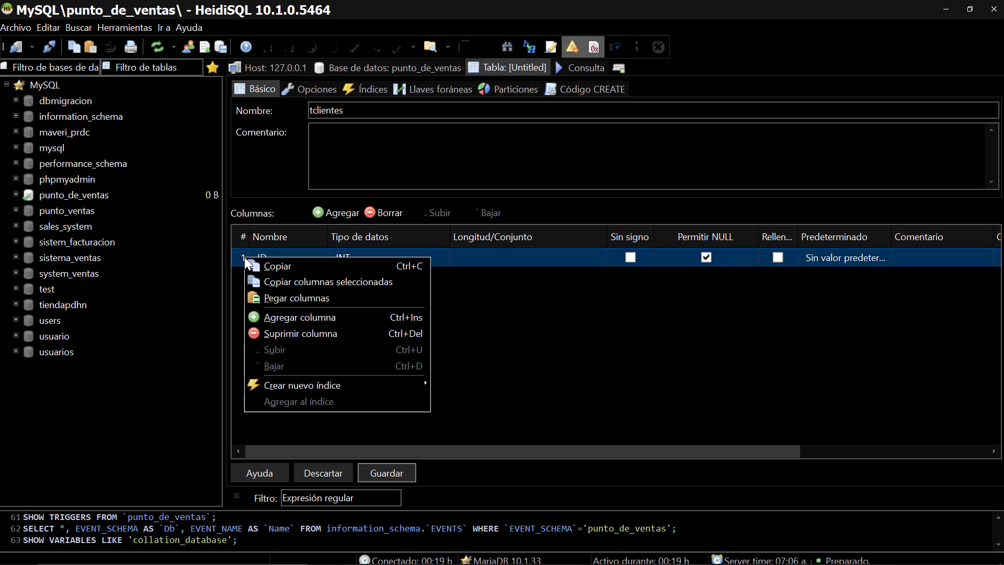
pyautogui.moveTo(286, 387)
pyautogui.click(473, 386)
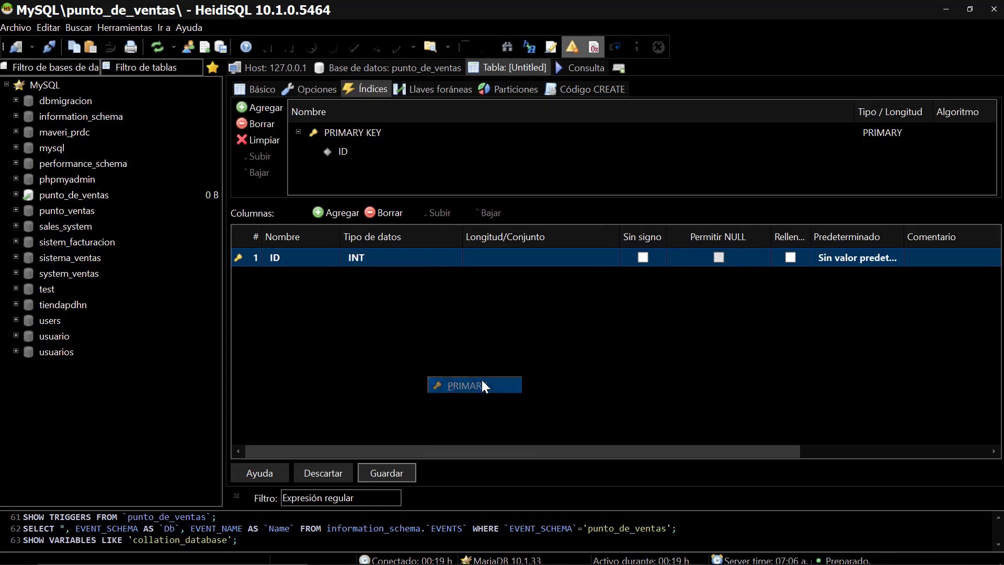
pyautogui.click(840, 256)
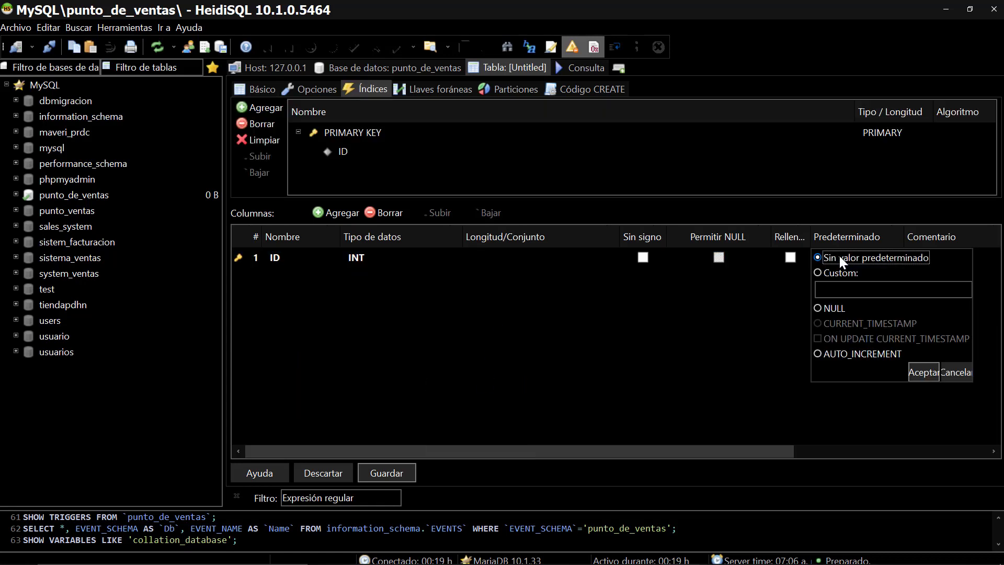
pyautogui.click(818, 353)
pyautogui.click(658, 341)
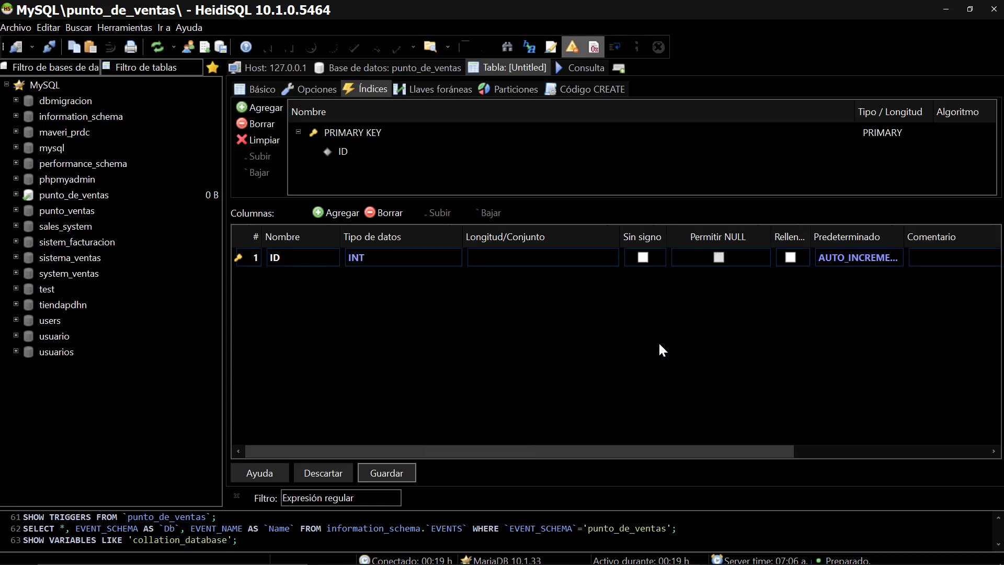
# Step: Add a second column named Nombre and set its data type to VARCHAR
pyautogui.click(316, 214)
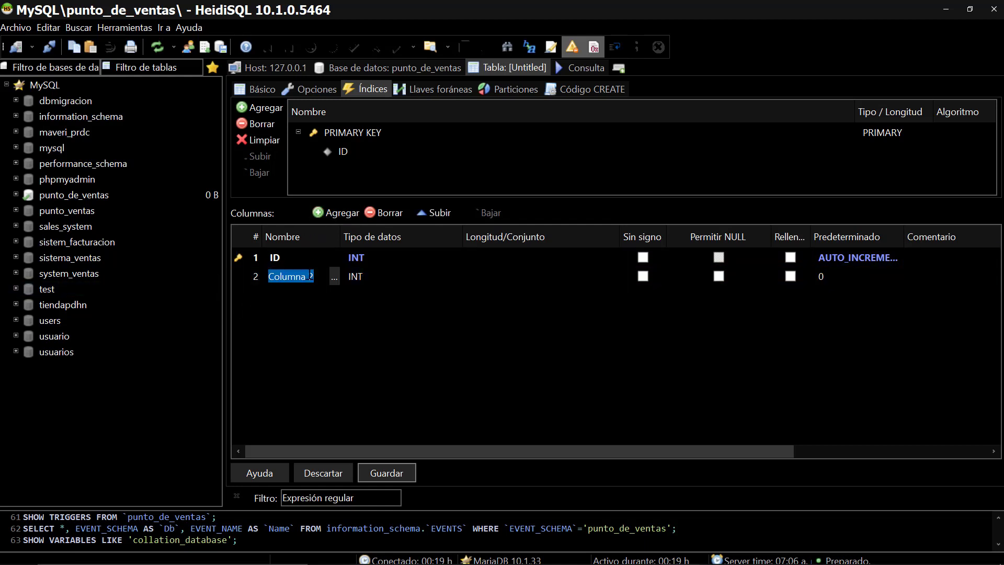
pyautogui.write('N')
pyautogui.press('capslock')
pyautogui.write('omn')
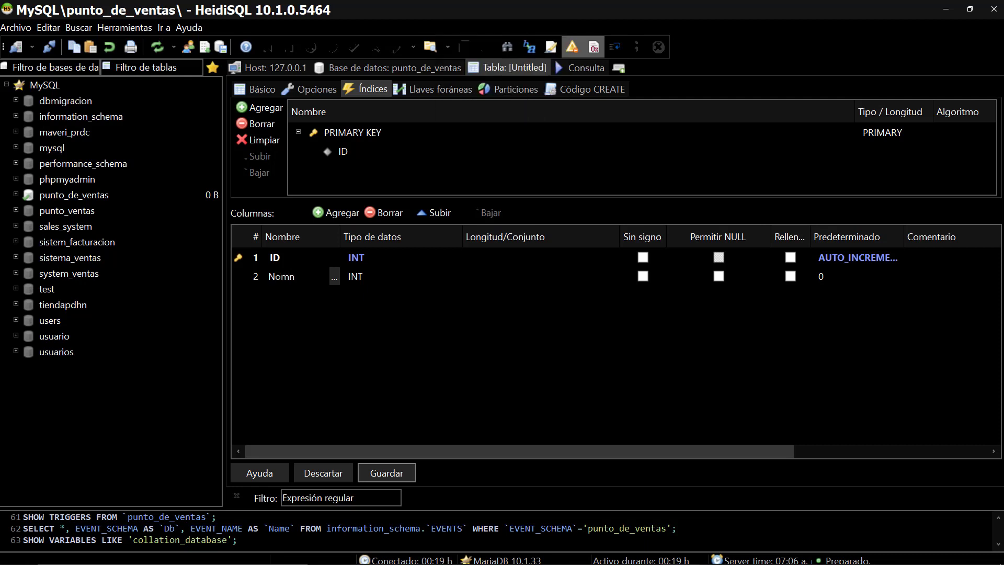
pyautogui.press('BackSpace')
pyautogui.write('bre')
pyautogui.click(363, 277)
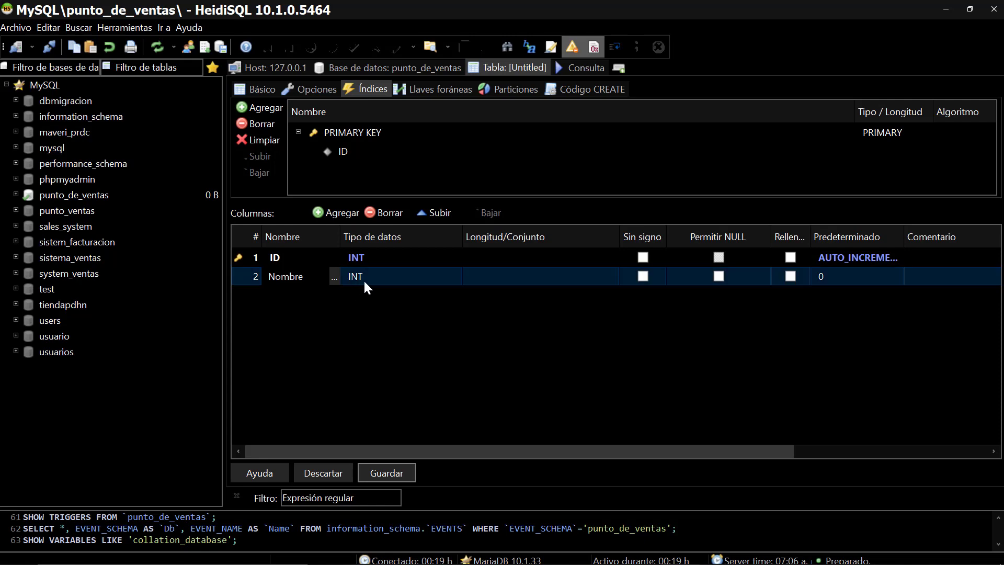
pyautogui.scroll(-4, 388, 314)
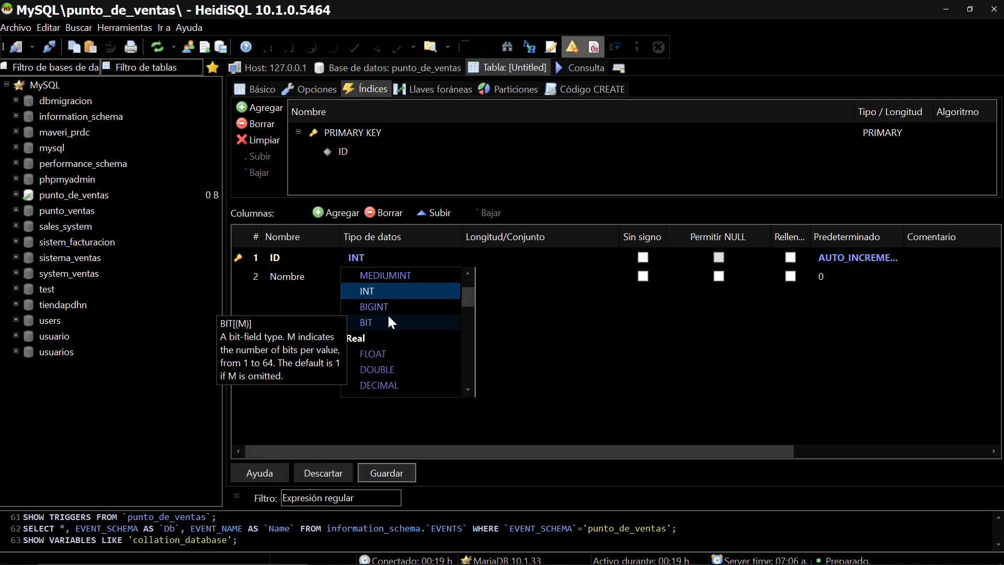
pyautogui.click(400, 334)
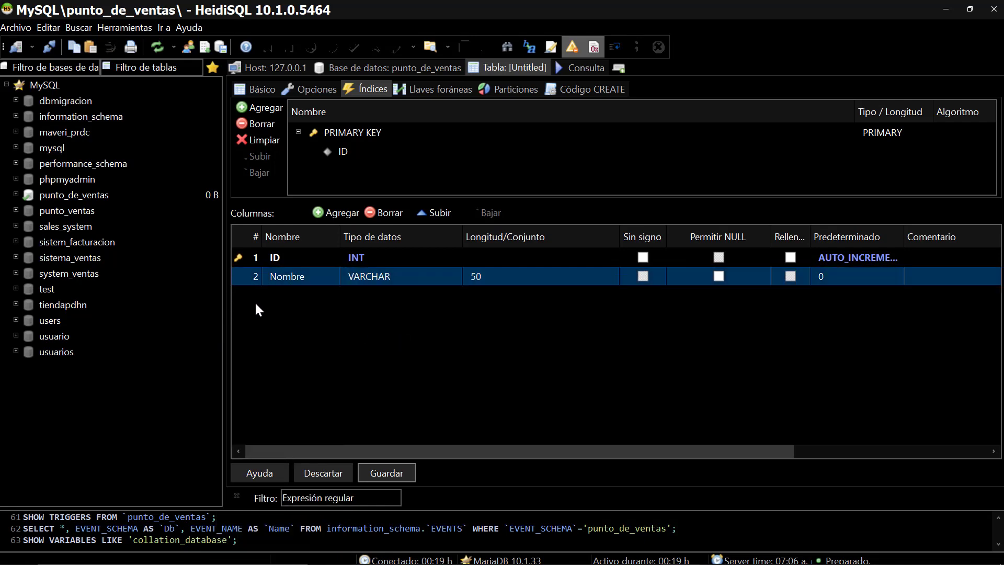
pyautogui.click(281, 279)
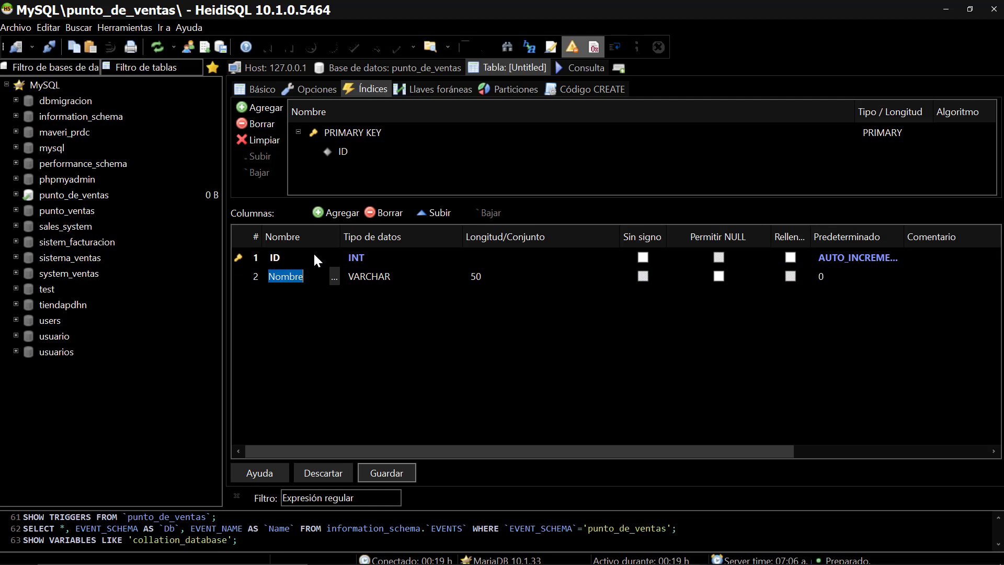
# Step: Add a third column named Apellido below Nombre
pyautogui.click(319, 214)
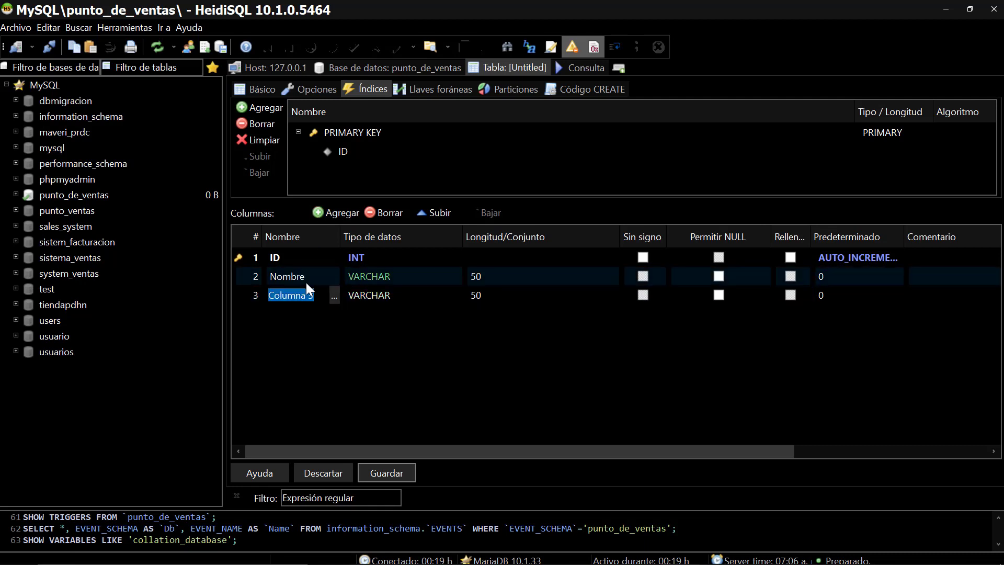
pyautogui.press('capslock')
pyautogui.write('A')
pyautogui.press('capslock')
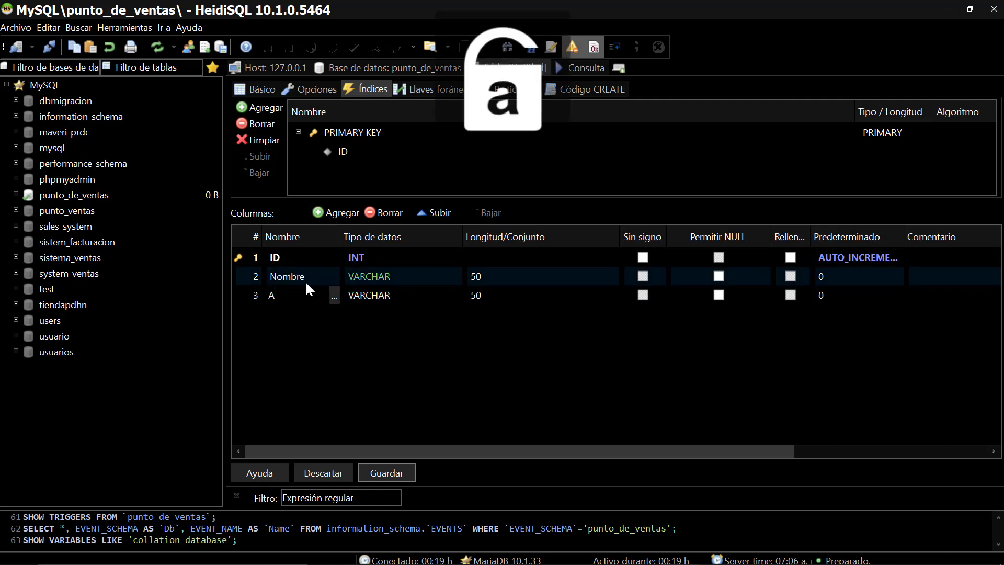
pyautogui.write('pellid')
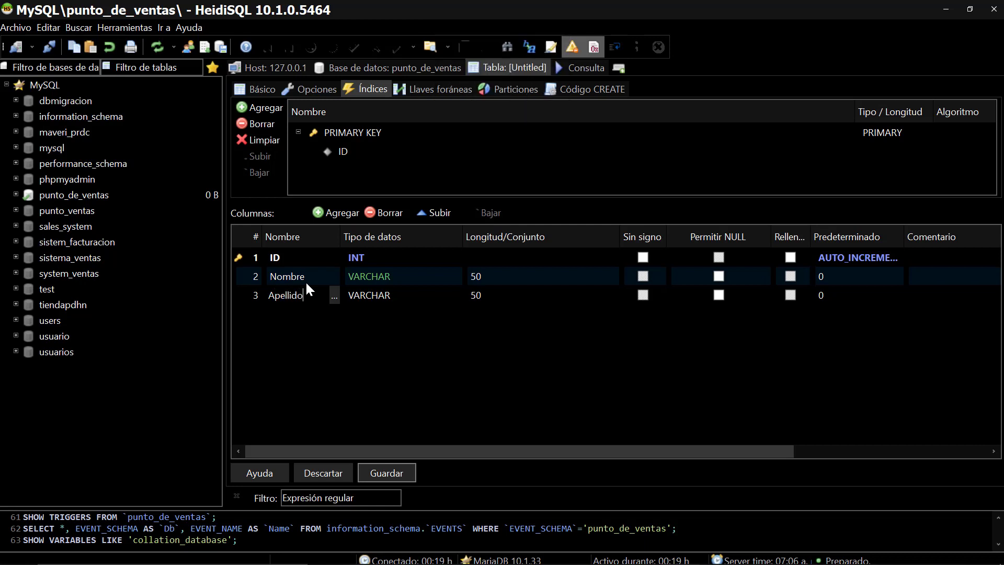
pyautogui.write('o')
pyautogui.click(296, 312)
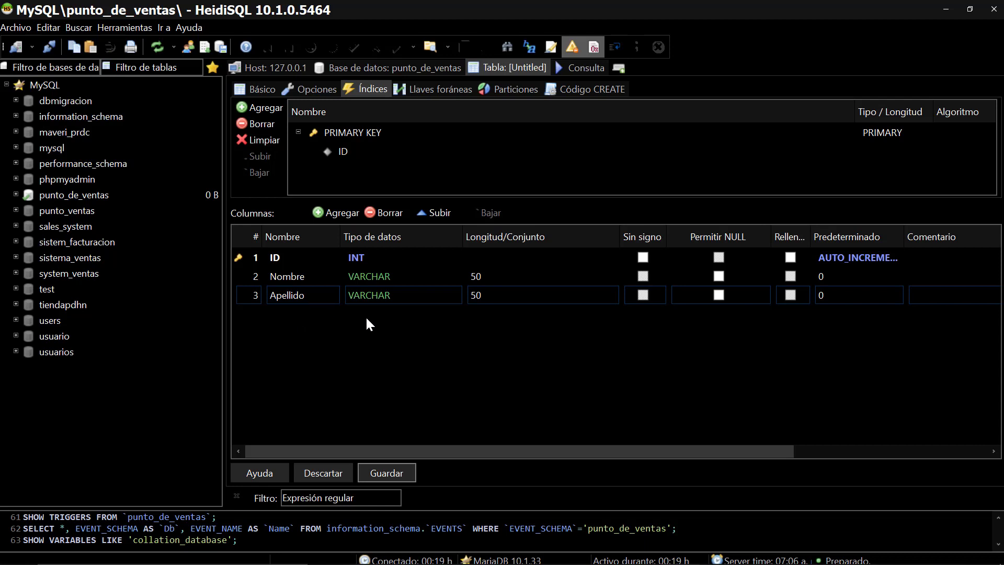
# Step: Set the default value of the Nombre and Apellido columns to NULL
pyautogui.click(830, 275)
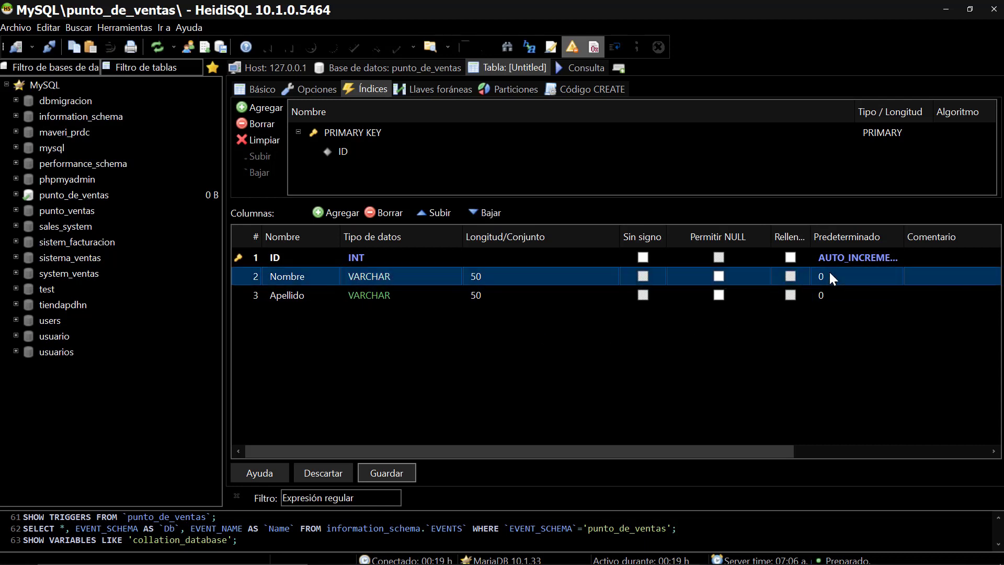
pyautogui.click(831, 275)
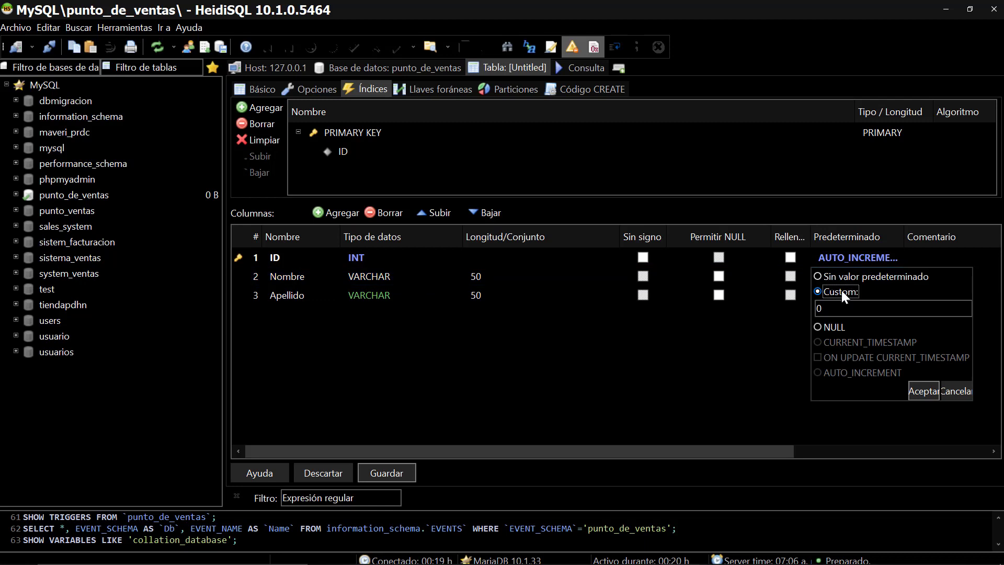
pyautogui.click(829, 326)
pyautogui.click(791, 328)
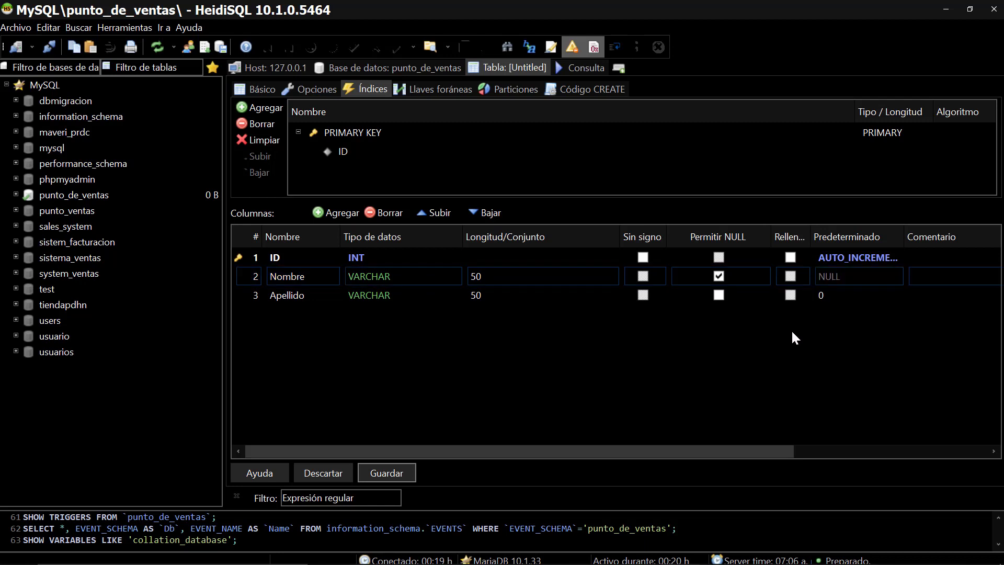
pyautogui.click(824, 294)
pyautogui.click(825, 295)
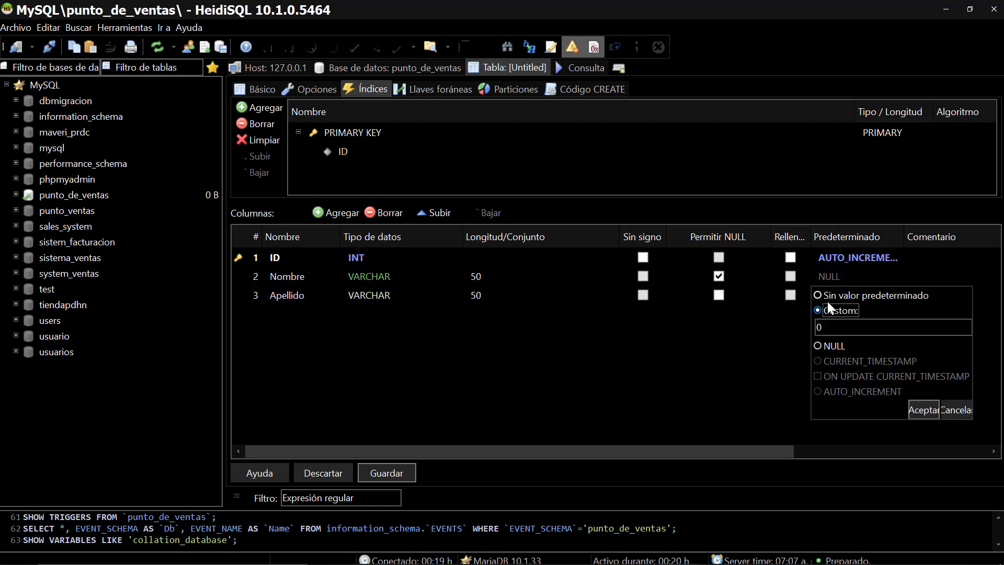
pyautogui.click(820, 345)
pyautogui.click(718, 359)
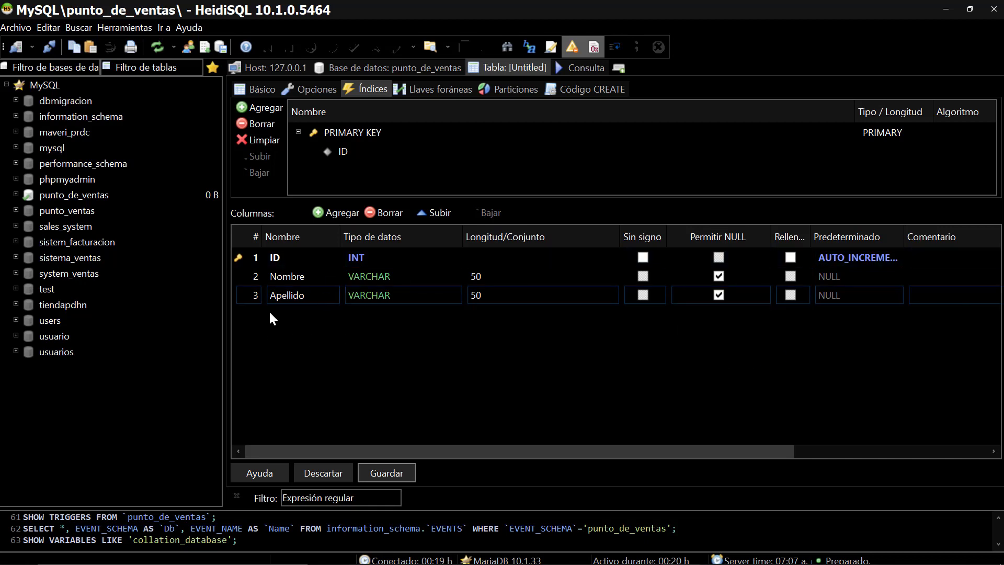
# Step: Add a fourth column named Email below Apellido
pyautogui.click(318, 208)
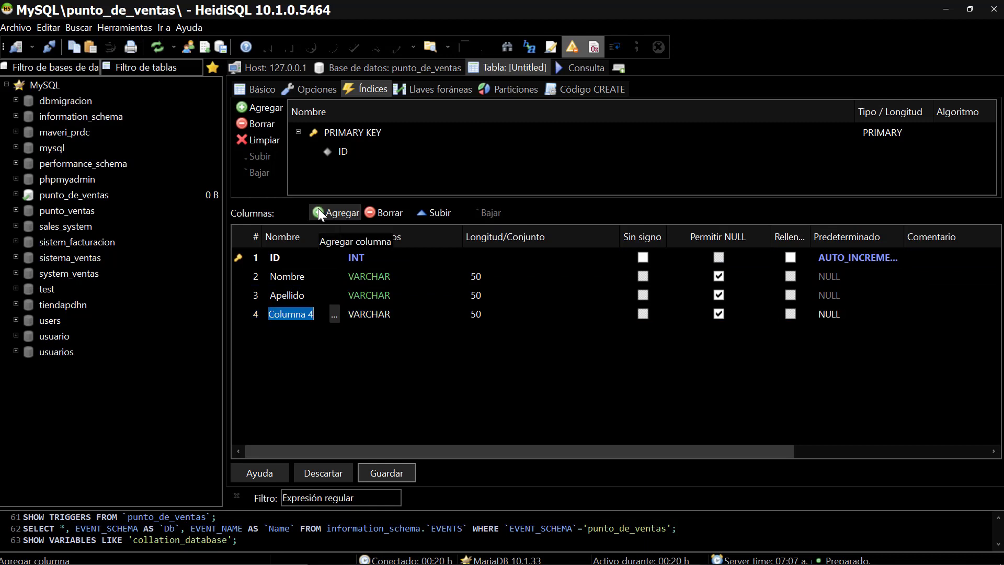
pyautogui.press('capslock')
pyautogui.write('E')
pyautogui.press('capslock')
pyautogui.write('mail')
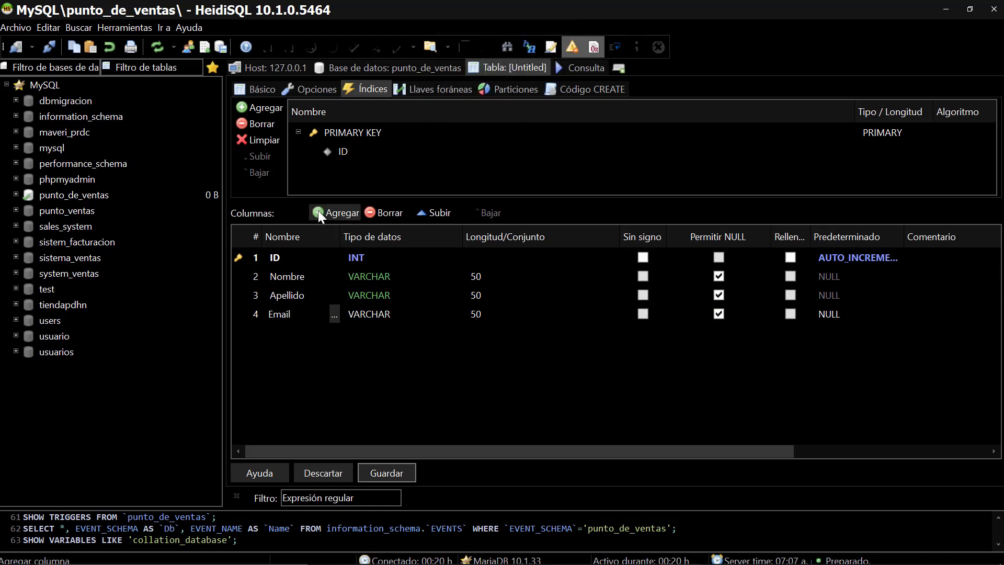
# Step: Add a fifth column named Direccion below Email
pyautogui.click(322, 210)
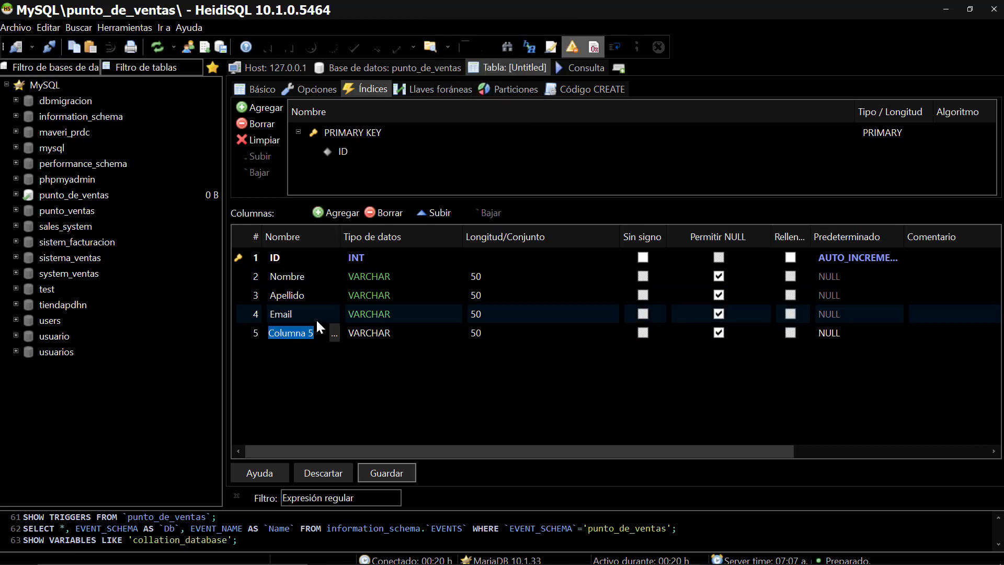
pyautogui.press('capslock')
pyautogui.write('D')
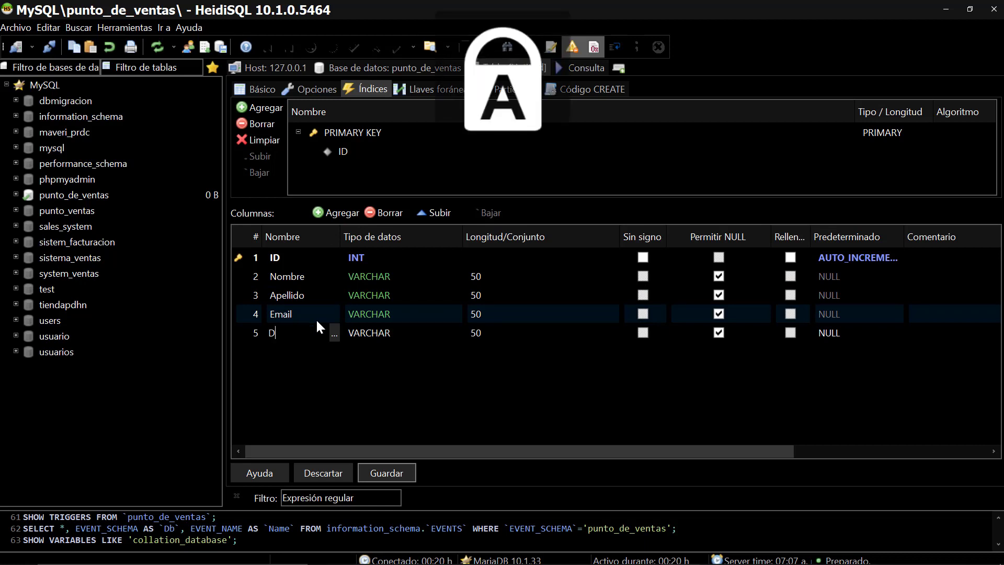
pyautogui.press('capslock')
pyautogui.write('ireccion')
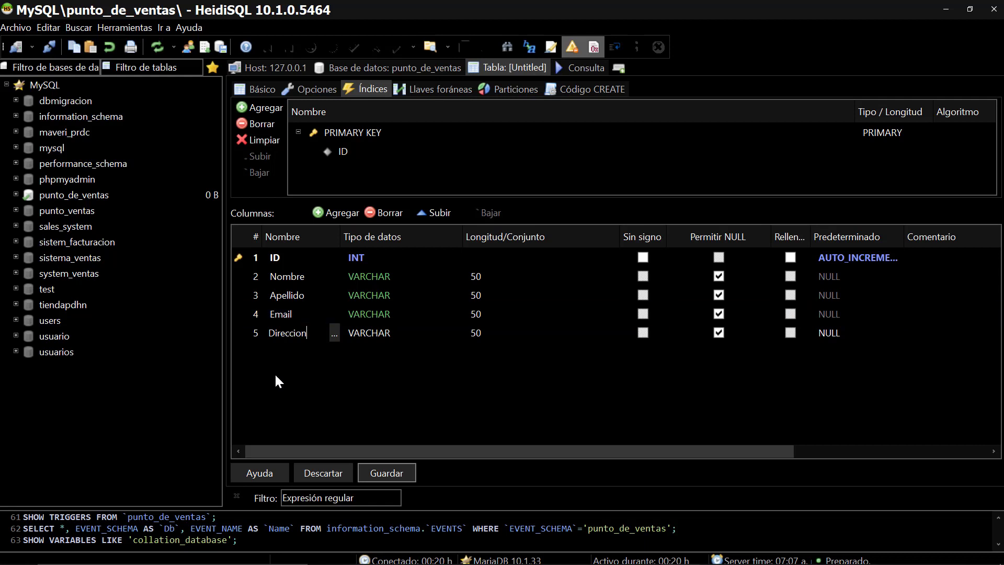
pyautogui.click(278, 341)
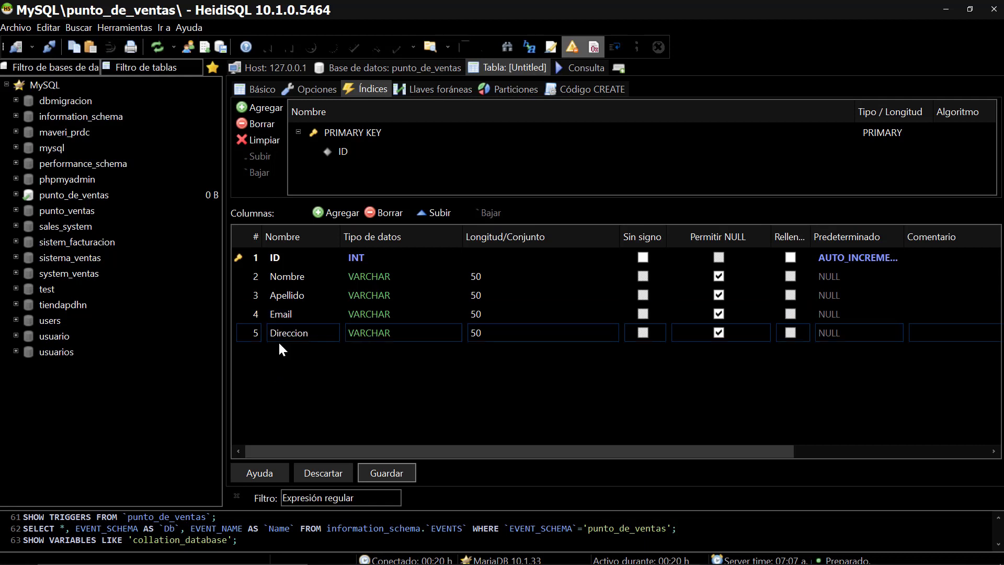
# Step: Add a sixth column named Telefono below Direccion
pyautogui.click(319, 212)
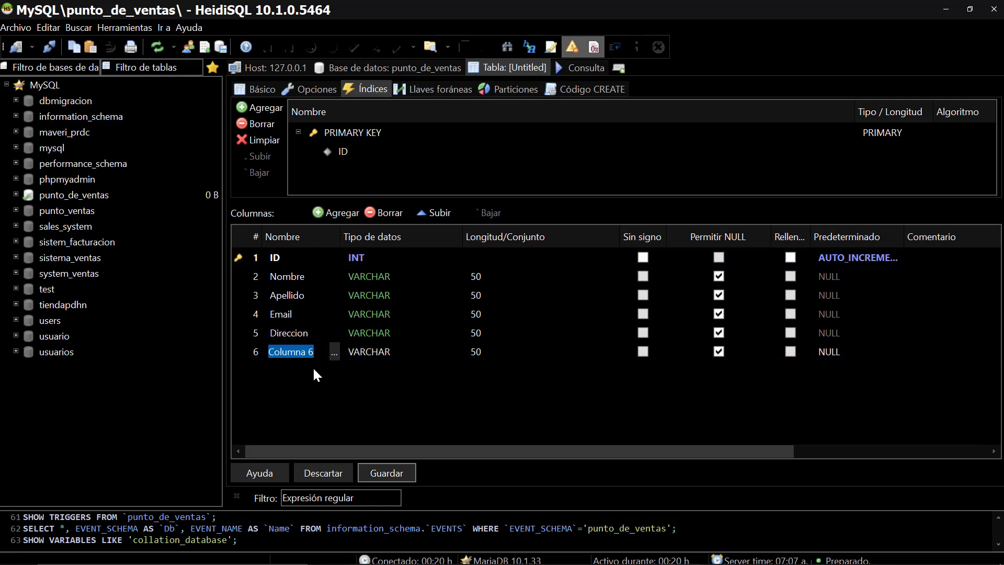
pyautogui.press('capslock')
pyautogui.write('T')
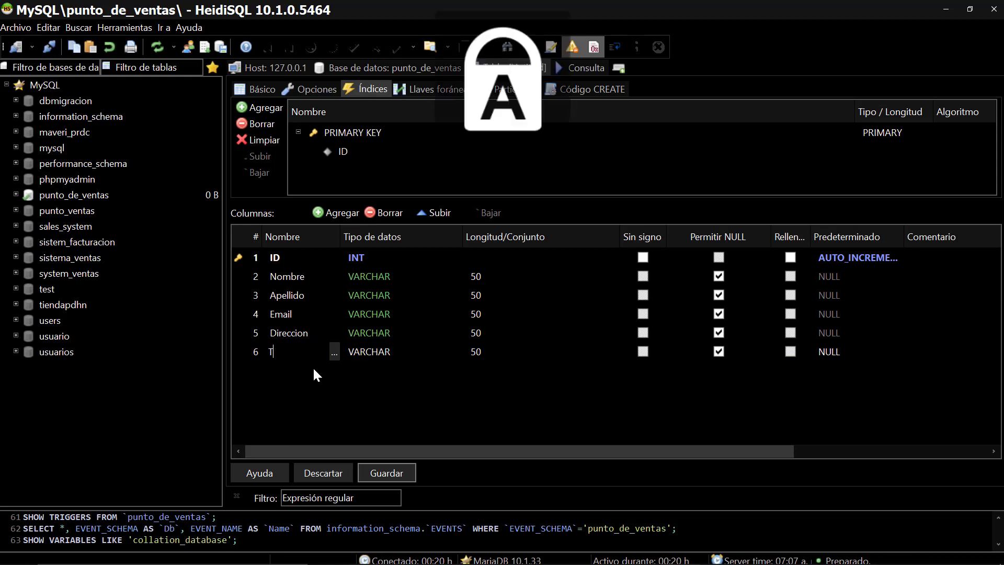
pyautogui.press('capslock')
pyautogui.write('elefono')
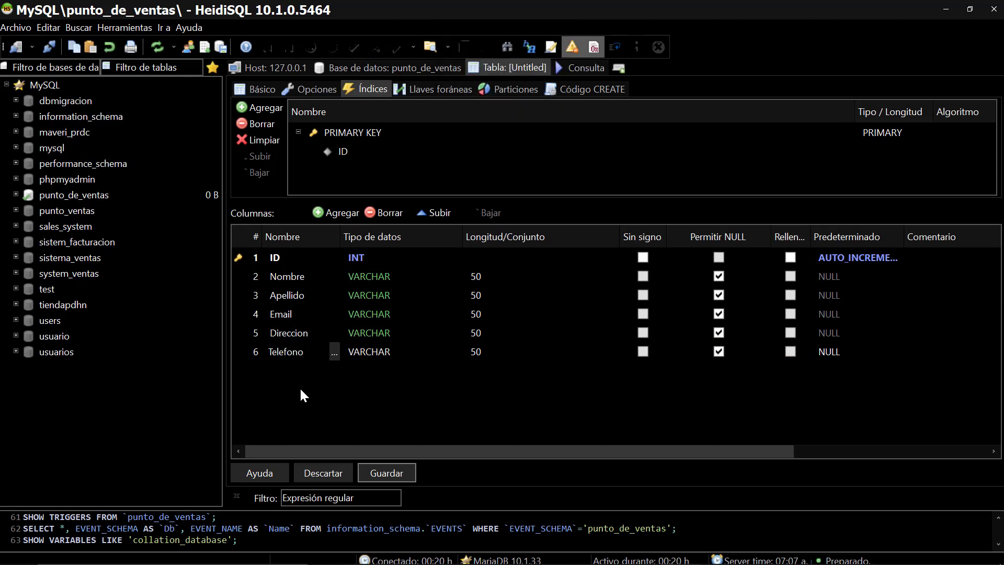
pyautogui.click(281, 366)
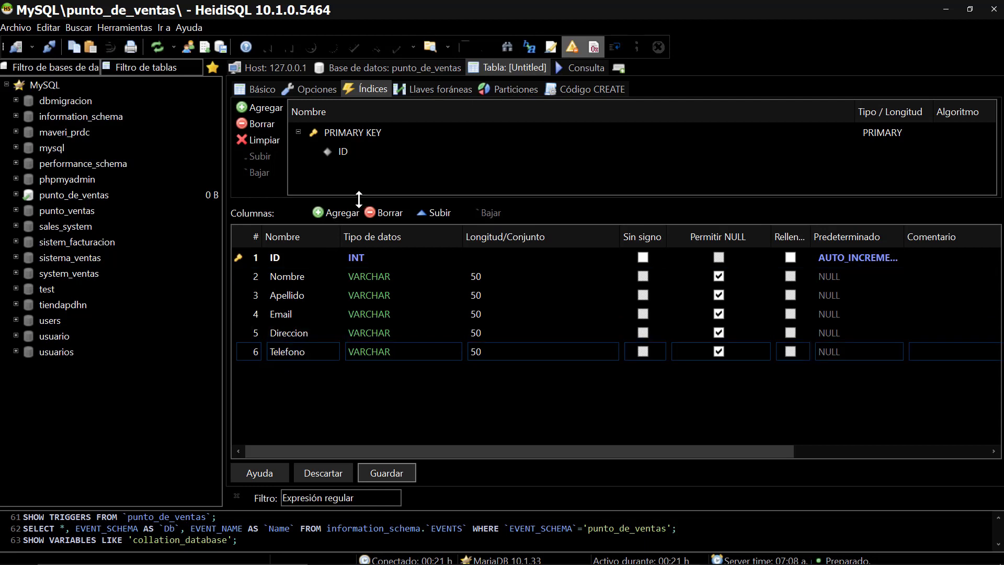
# Step: Add a seventh column named Credito and set its data type to TINYINT
pyautogui.click(336, 212)
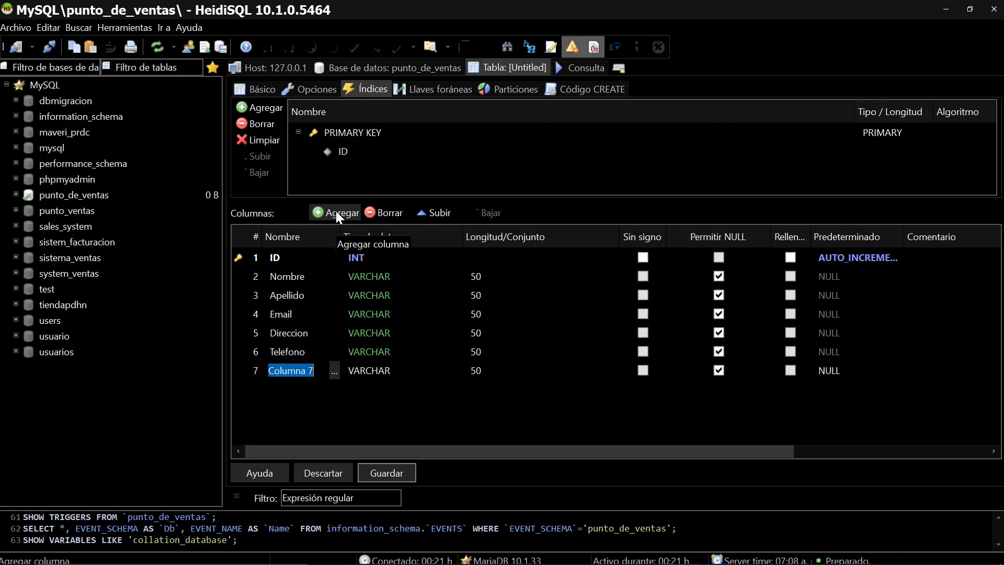
pyautogui.press('capslock')
pyautogui.write('C')
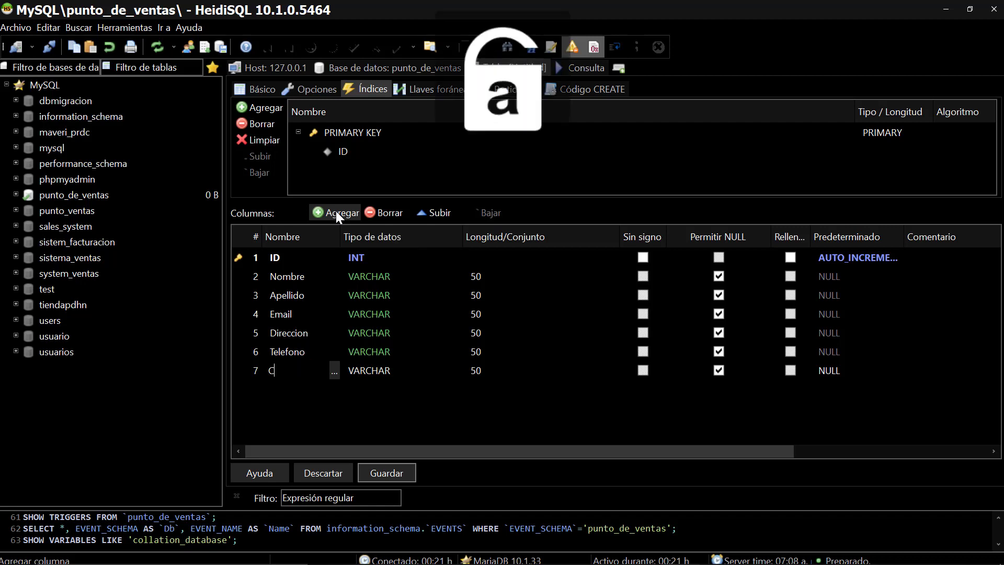
pyautogui.write('redito')
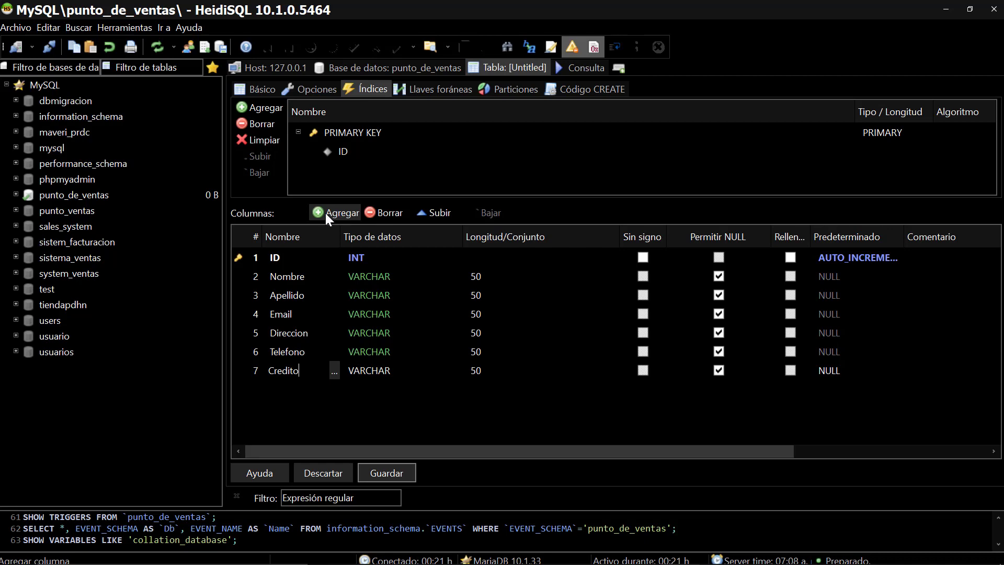
pyautogui.click(377, 371)
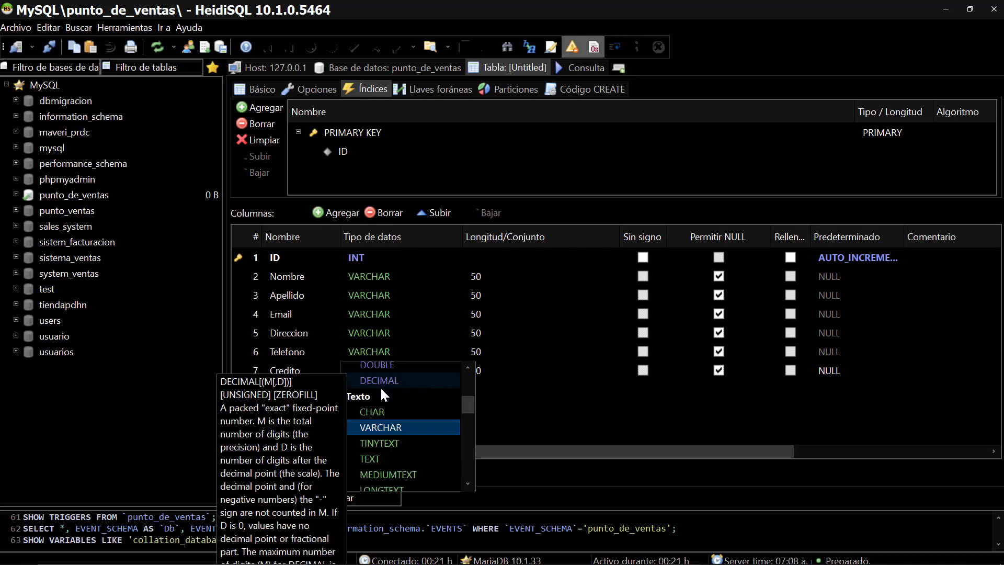
pyautogui.scroll(2, 381, 387)
pyautogui.scroll(1, 381, 387)
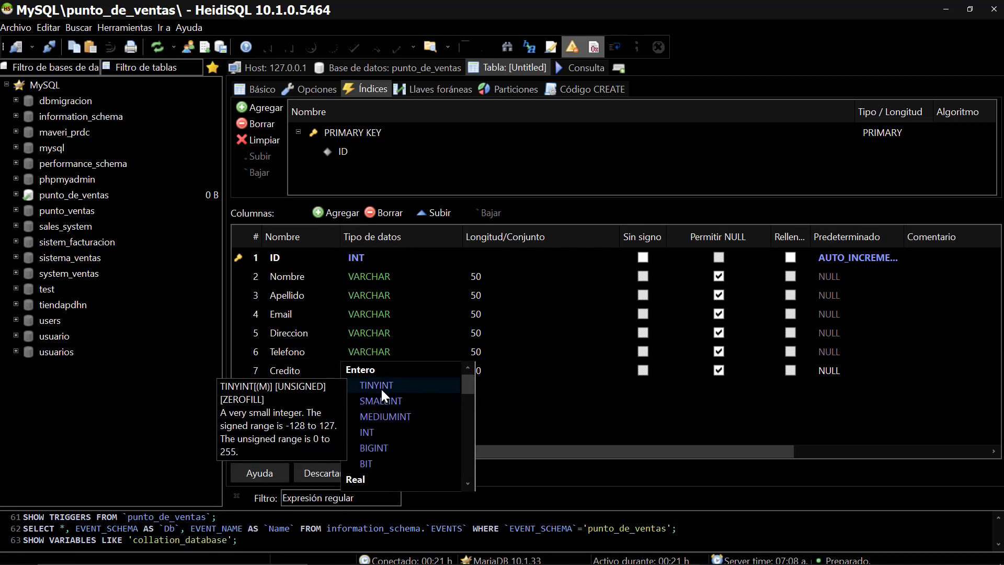
pyautogui.click(388, 385)
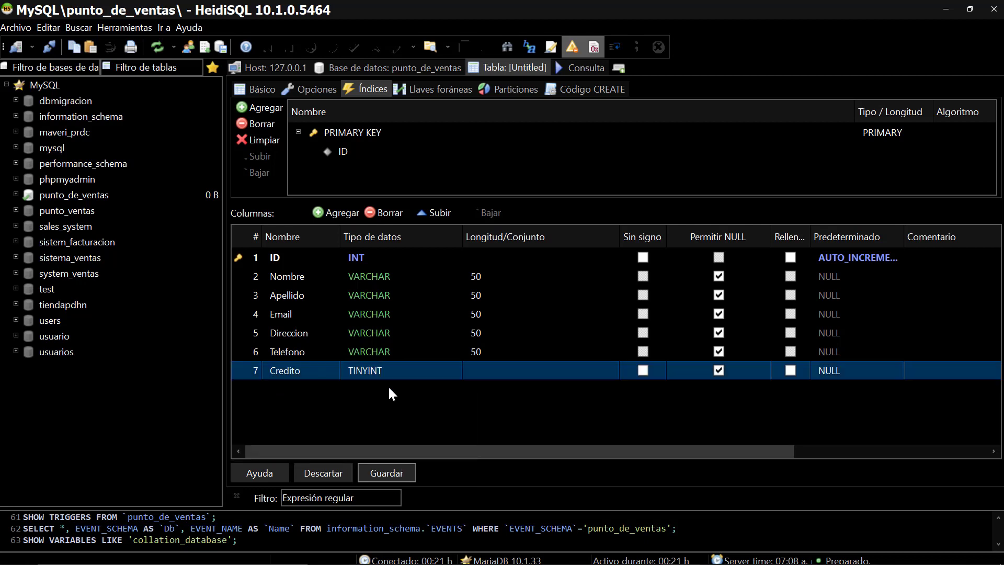
pyautogui.click(383, 387)
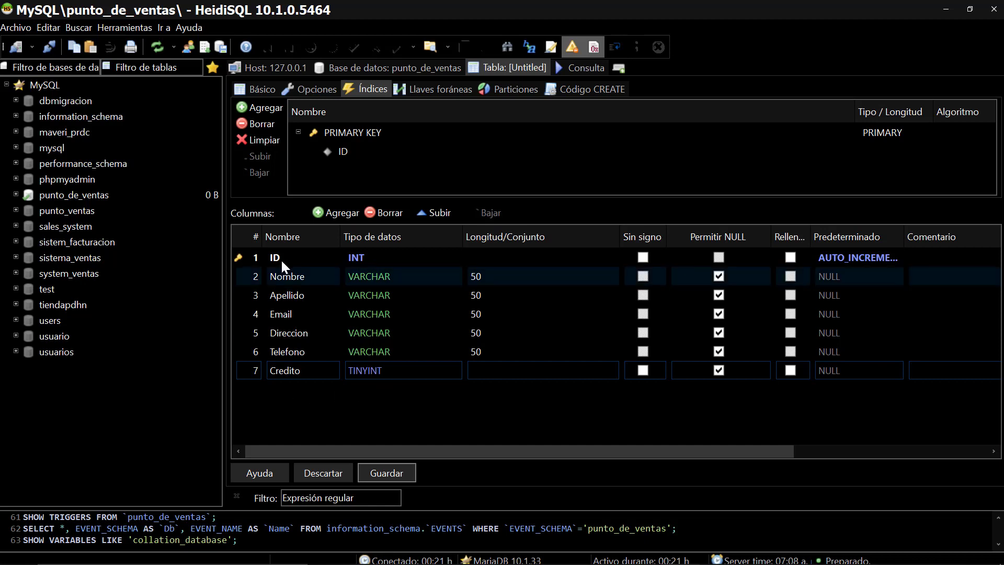
# Step: Add an eighth column named Imagen below Credito
pyautogui.click(317, 213)
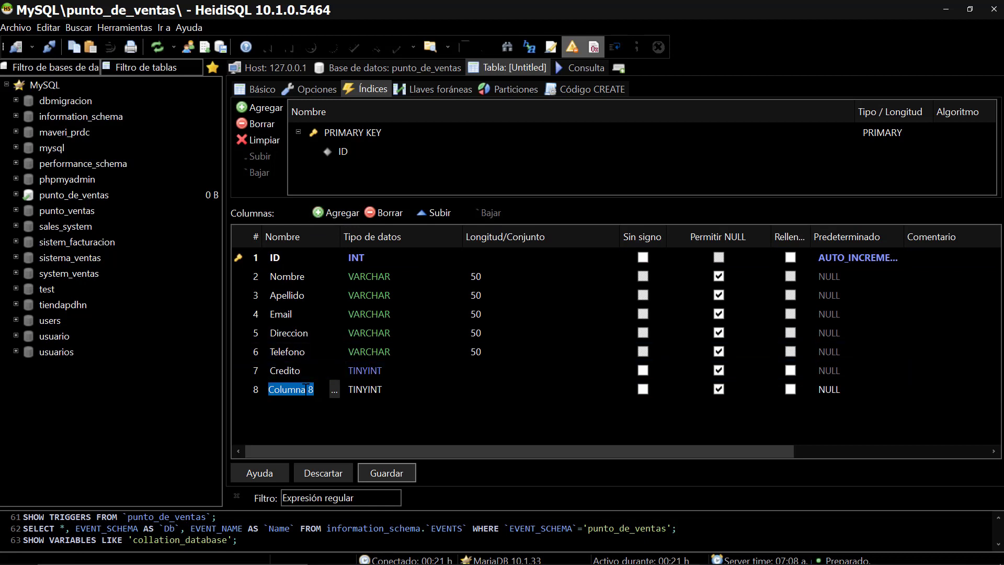
pyautogui.press('capslock')
pyautogui.write('I')
pyautogui.press('capslock')
pyautogui.write('magen')
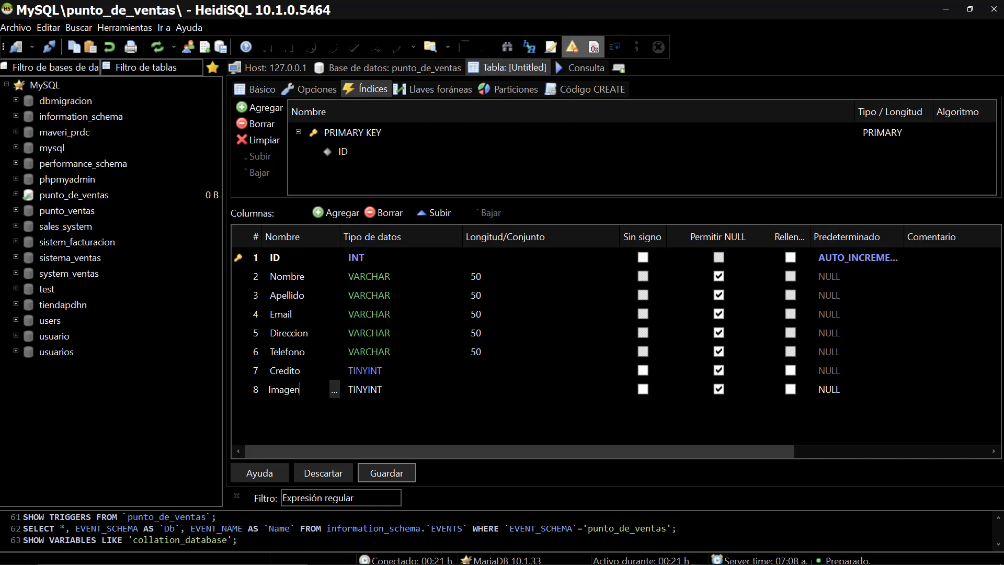
# Step: Set the data type of the Imagen column to LONGBLOB
pyautogui.click(363, 397)
pyautogui.click(371, 389)
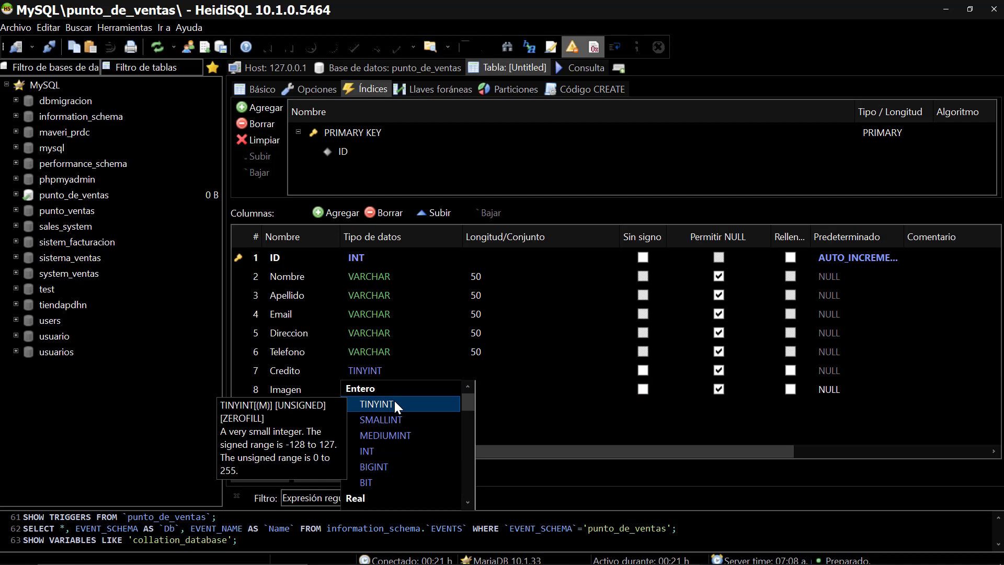
pyautogui.scroll(-1, 393, 400)
pyautogui.scroll(-1, 396, 404)
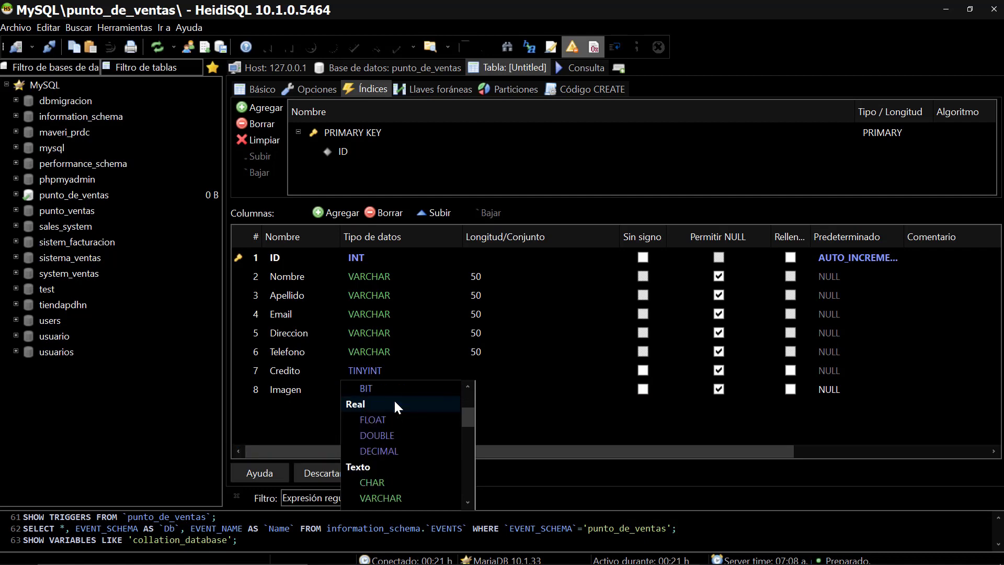
pyautogui.scroll(-2, 394, 399)
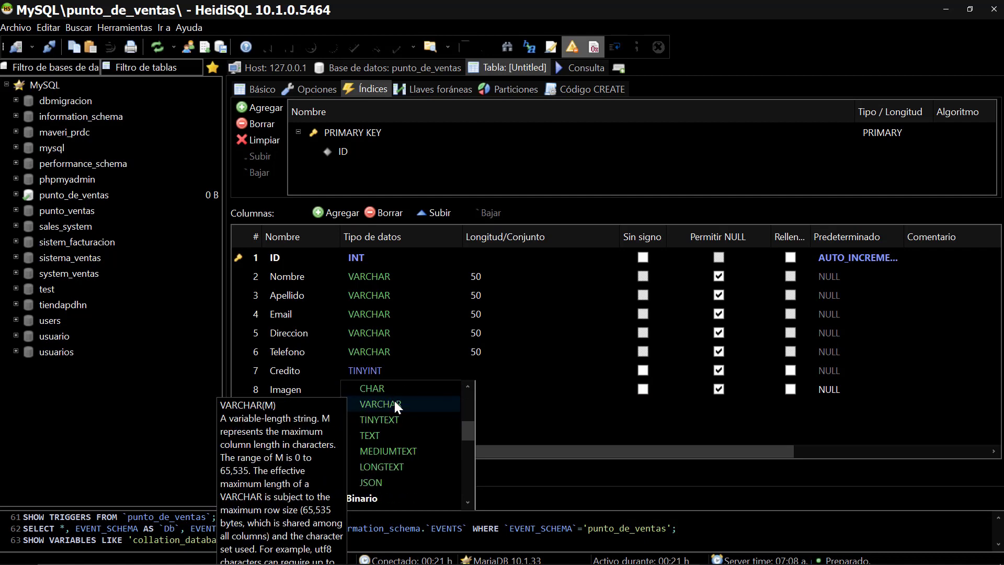
pyautogui.scroll(-1, 394, 399)
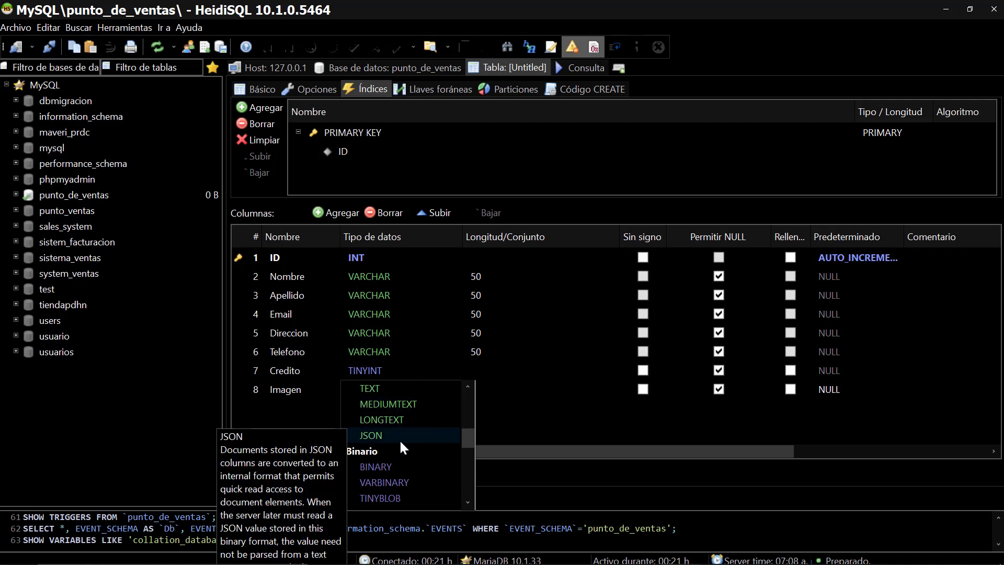
pyautogui.scroll(-1, 399, 438)
pyautogui.scroll(-1, 401, 437)
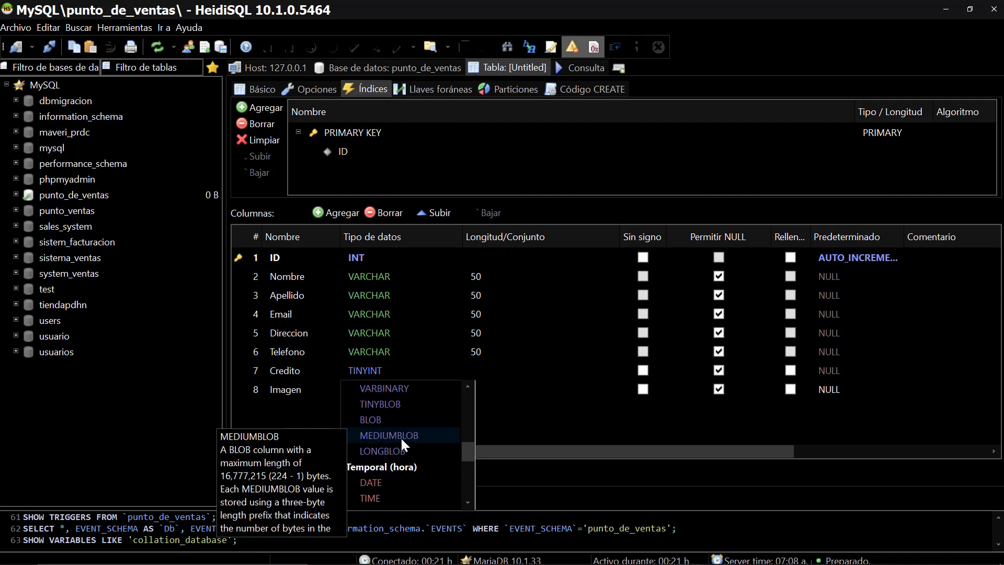
pyautogui.click(375, 453)
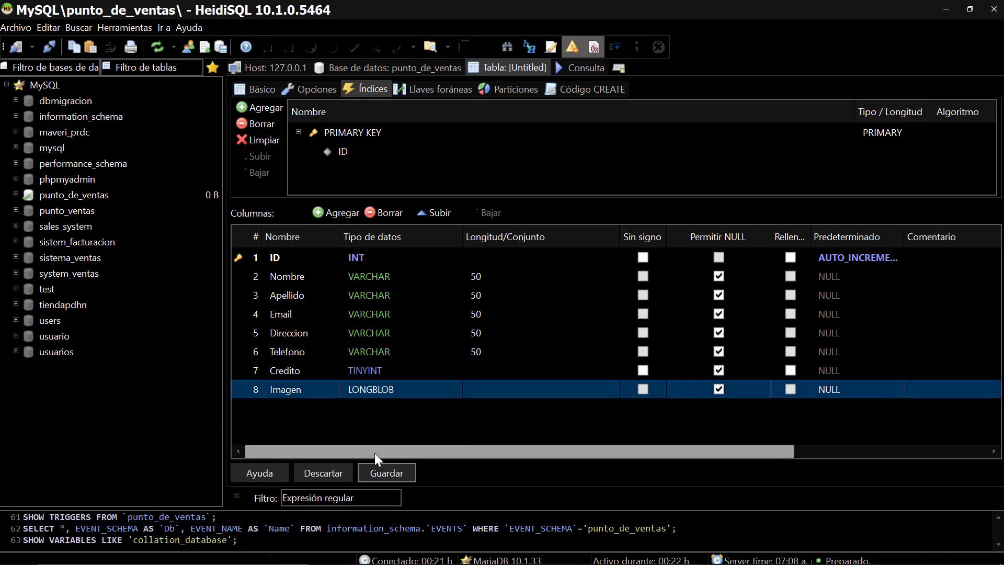
pyautogui.click(391, 419)
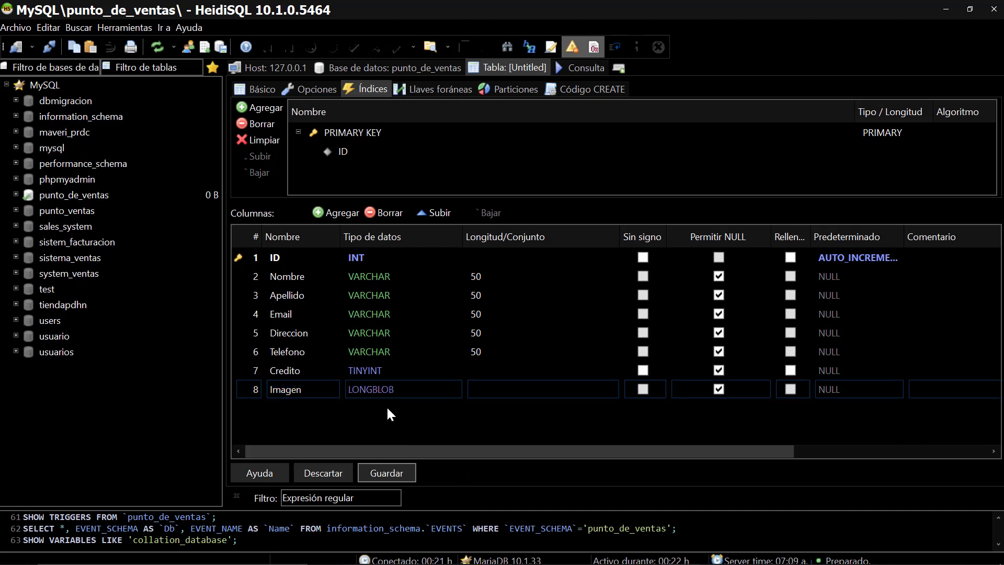
# Step: Set the Imagen column to have no default value and save the tclientes table
pyautogui.click(828, 387)
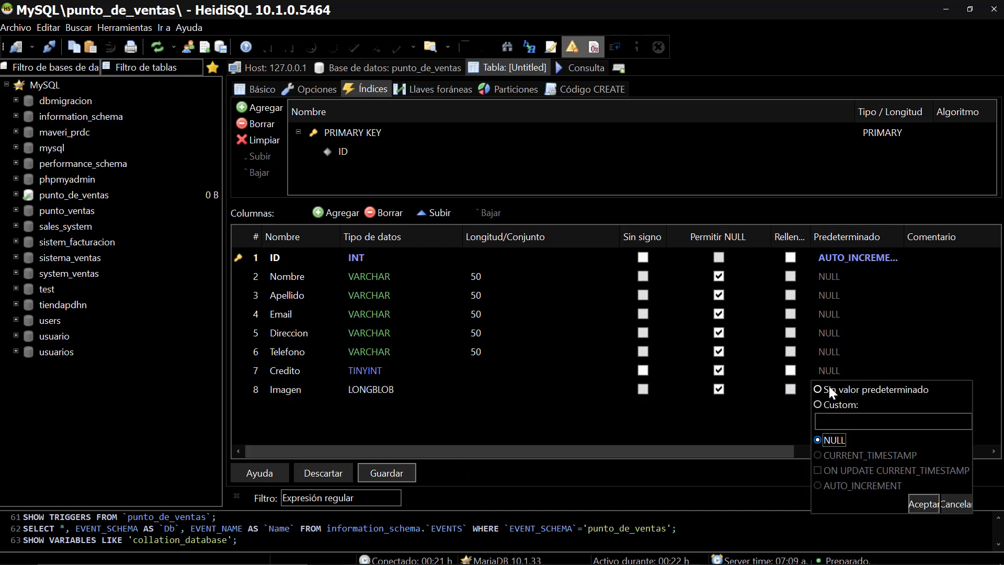
pyautogui.click(840, 389)
pyautogui.click(767, 415)
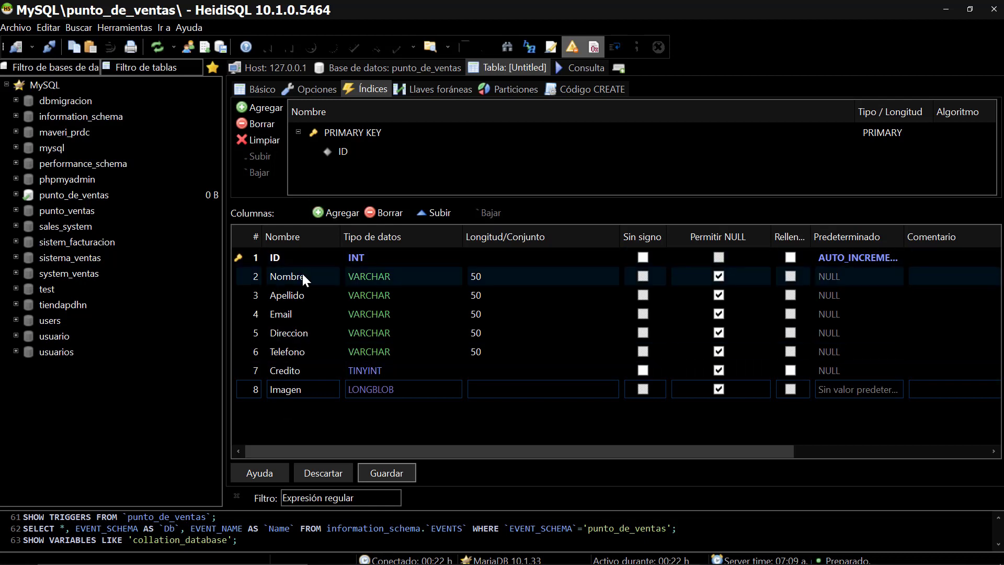
pyautogui.click(380, 472)
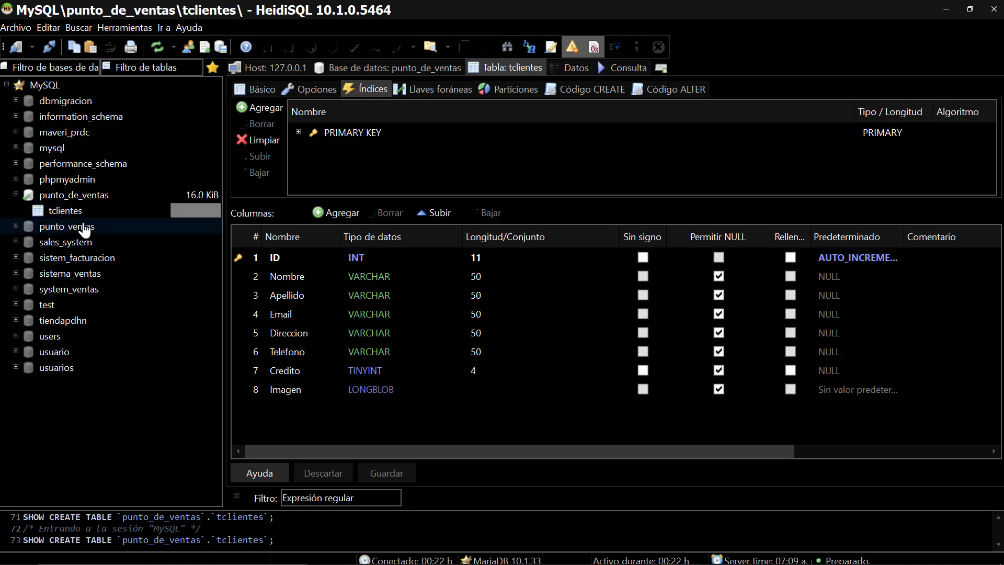
# Step: Start a new table in the punto_de_ventas database and name it treportes_clientes
pyautogui.click(66, 197)
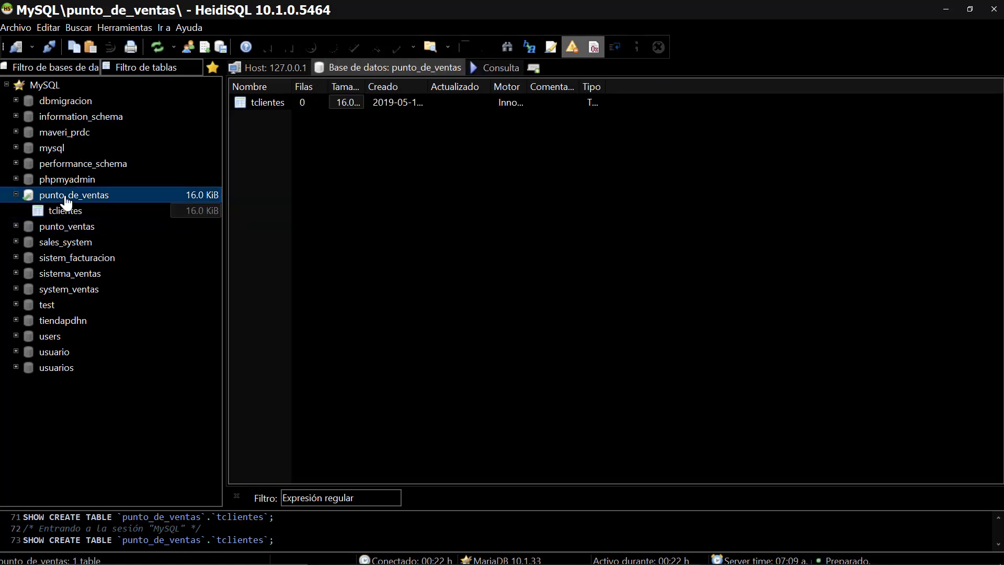
pyautogui.rightClick(65, 201)
pyautogui.moveTo(136, 268)
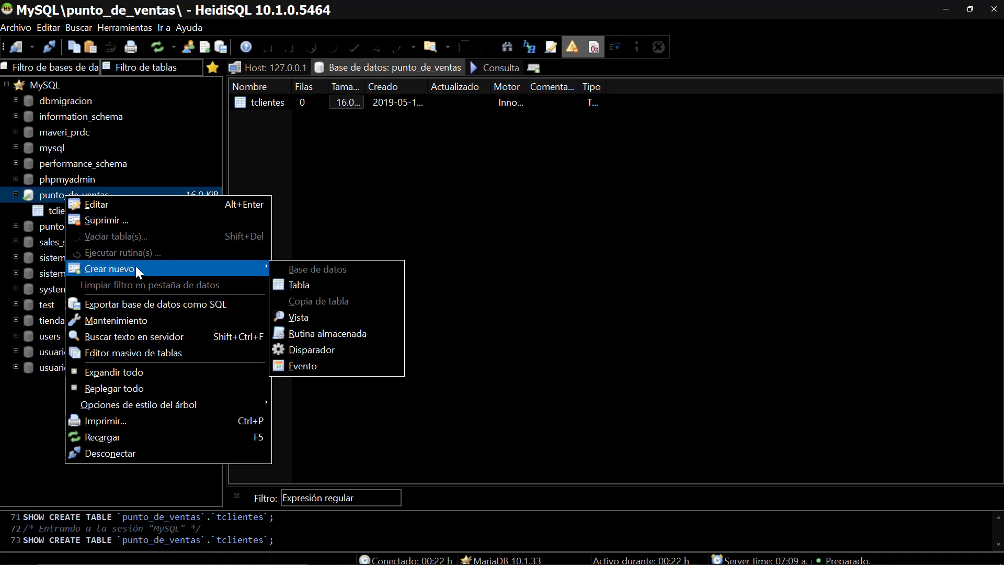
pyautogui.click(348, 284)
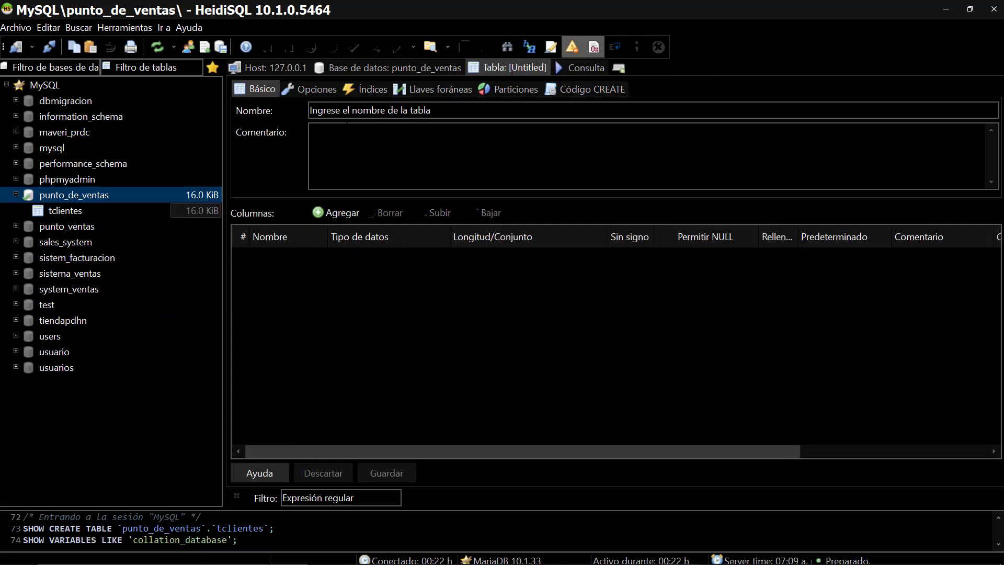
pyautogui.click(372, 116)
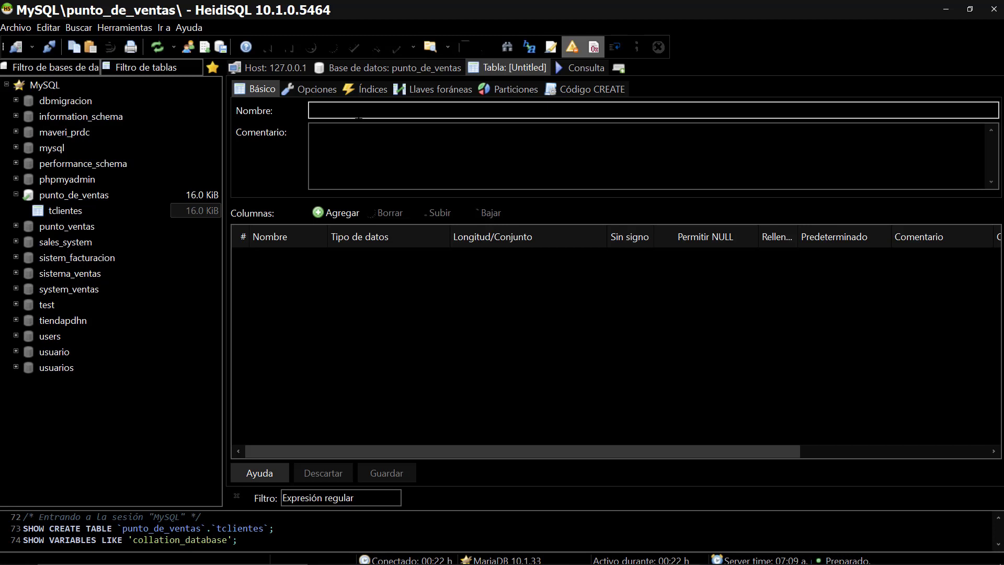
pyautogui.write('t')
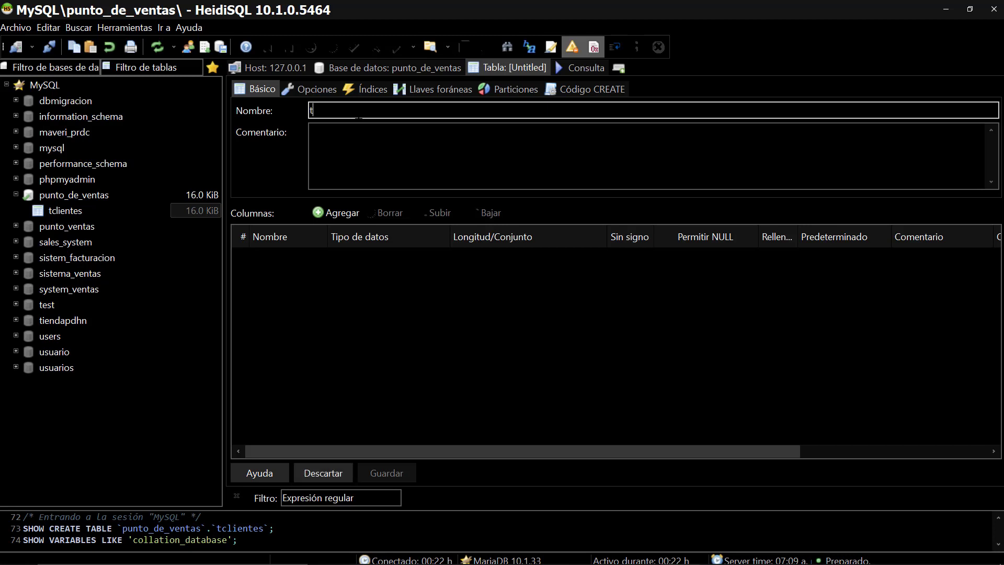
pyautogui.write('reportes_clientes')
pyautogui.moveTo(401, 115); pyautogui.dragTo(310, 109)
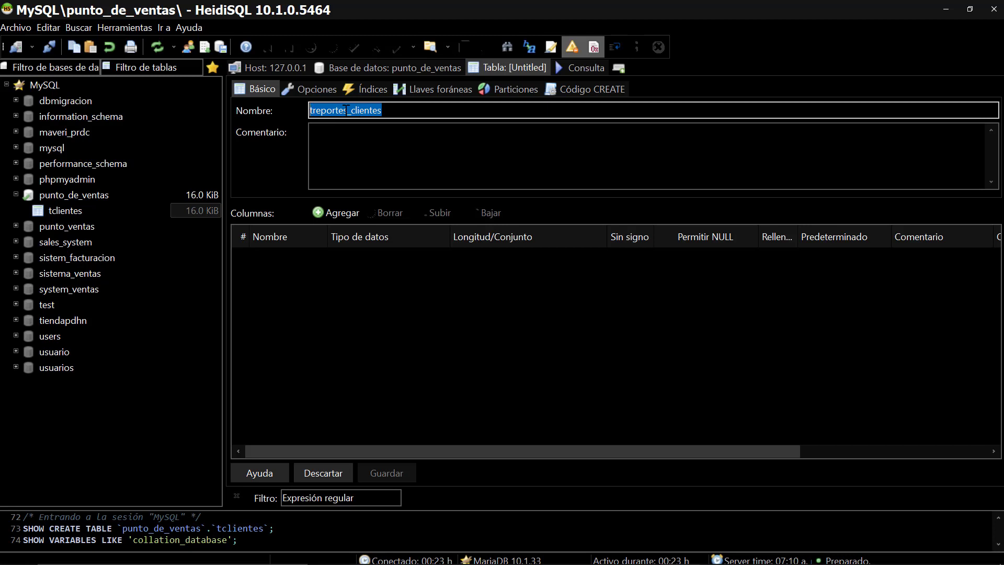
# Step: Add a first column named IdReporte to the treportes_clientes table
pyautogui.click(331, 212)
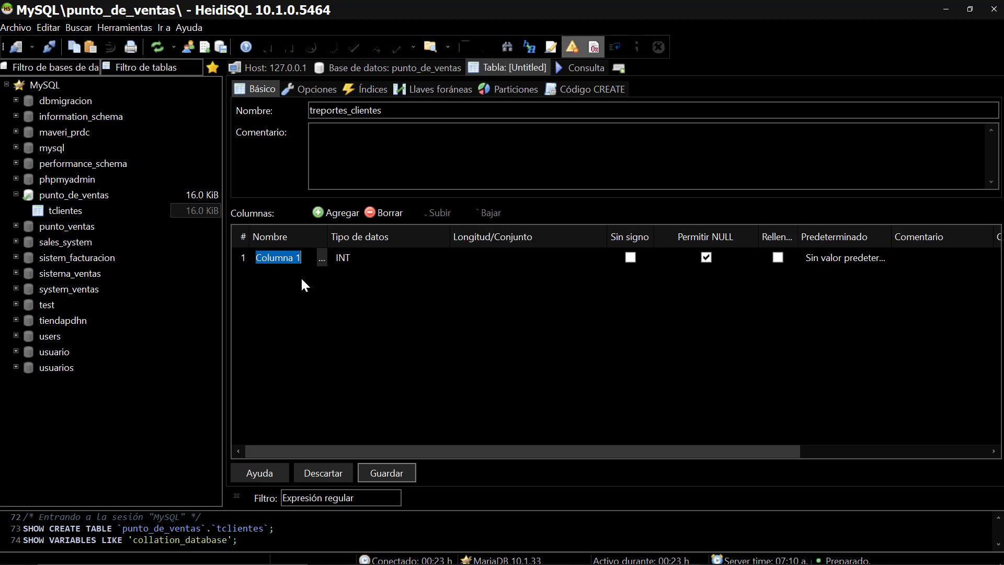
pyautogui.press('capslock')
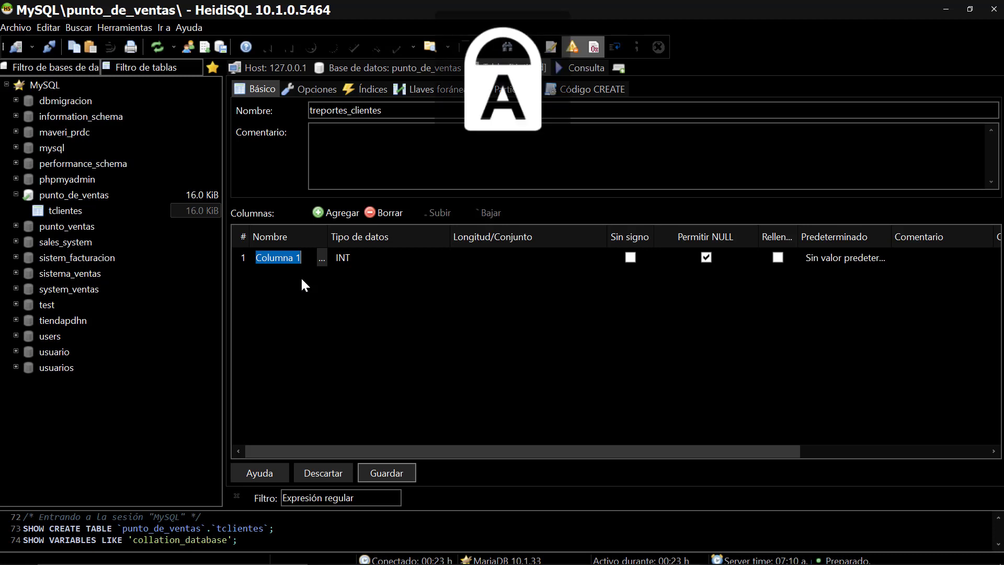
pyautogui.write('I')
pyautogui.press('capslock')
pyautogui.write('dr')
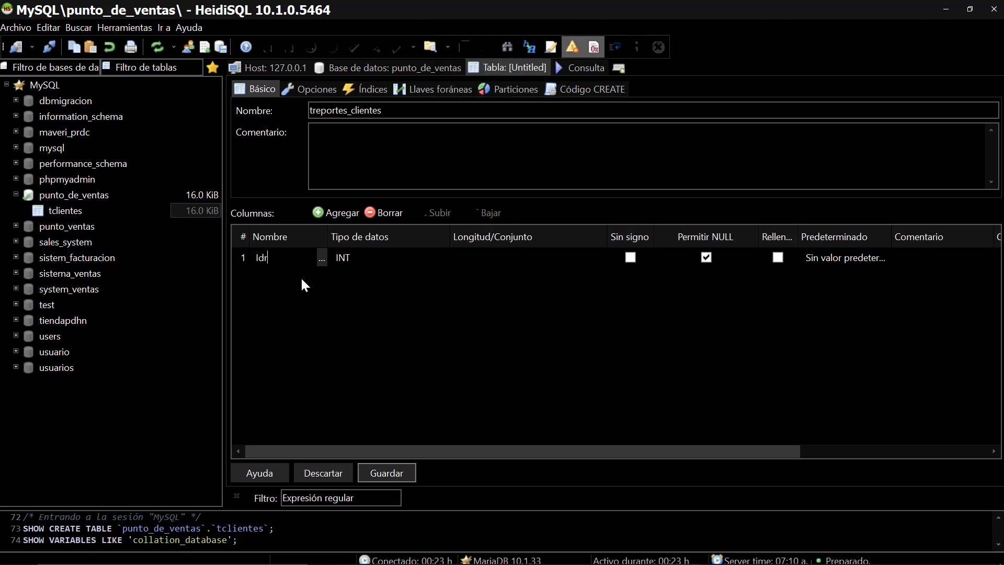
pyautogui.press('BackSpace')
pyautogui.press('capslock')
pyautogui.write('R')
pyautogui.press('capslock')
pyautogui.write('ep')
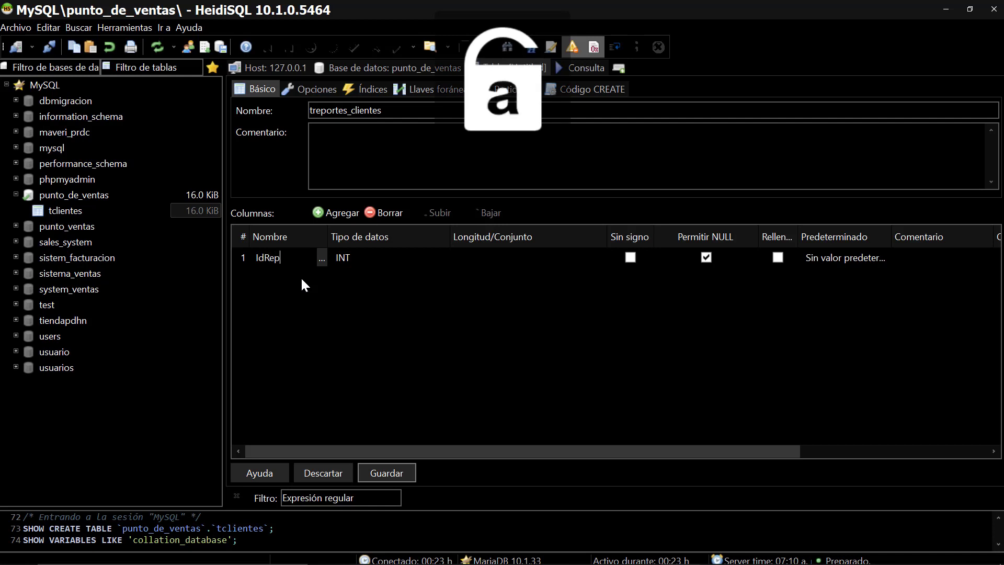
pyautogui.write('o')
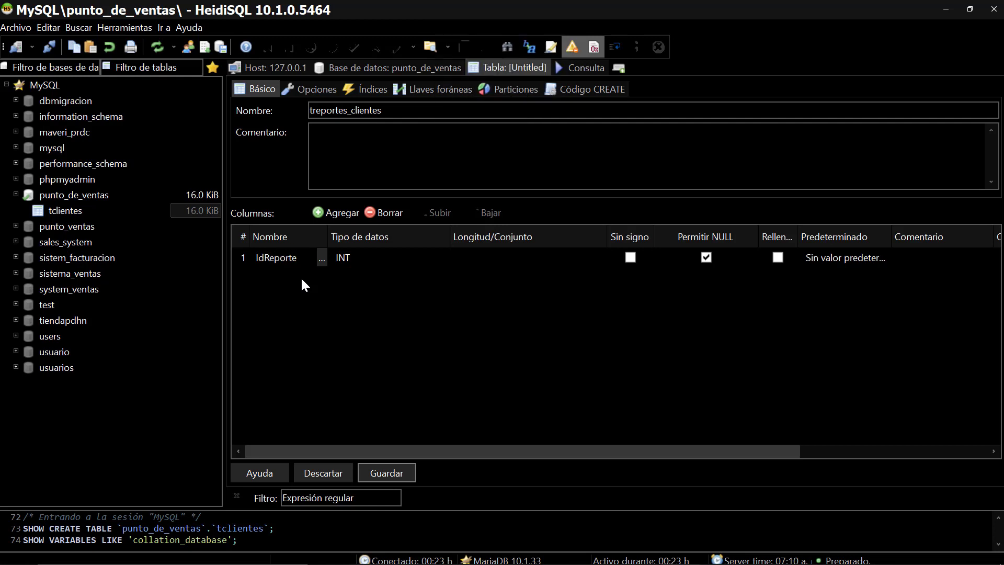
pyautogui.write('rte')
pyautogui.press('Return')
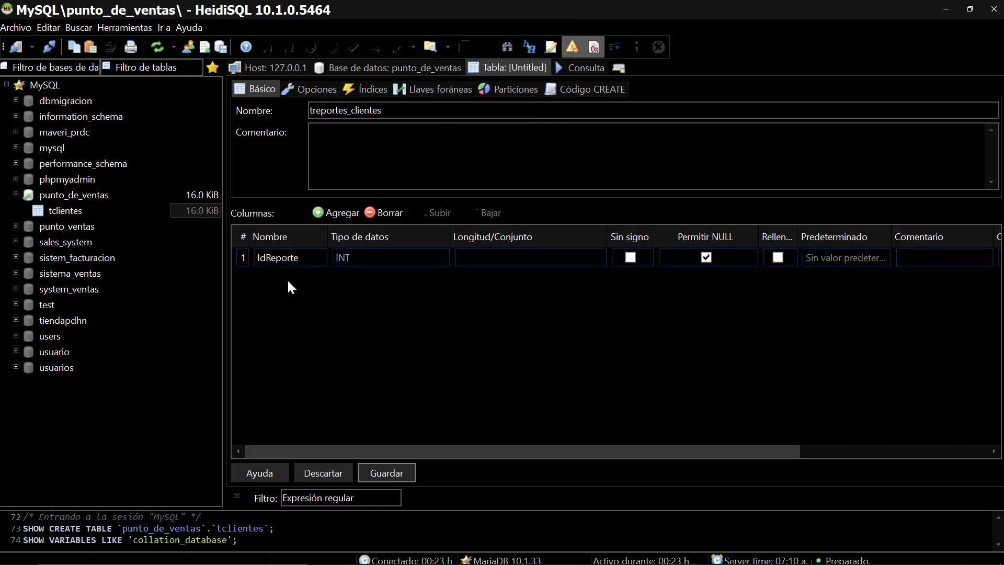
# Step: Make IdReporte the primary key and set its default value to AUTO_INCREMENT
pyautogui.rightClick(246, 255)
pyautogui.moveTo(292, 381)
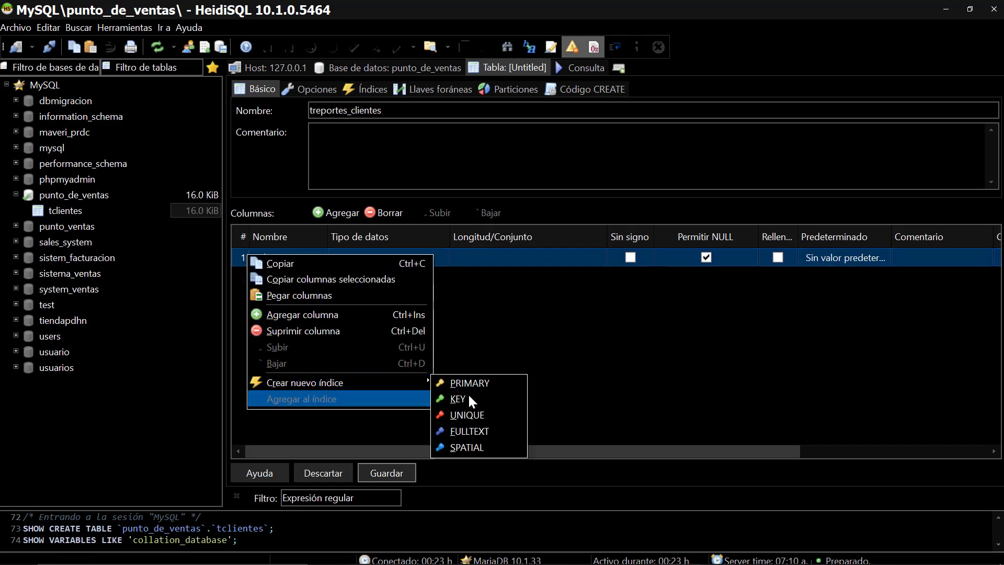
pyautogui.click(472, 383)
pyautogui.click(832, 258)
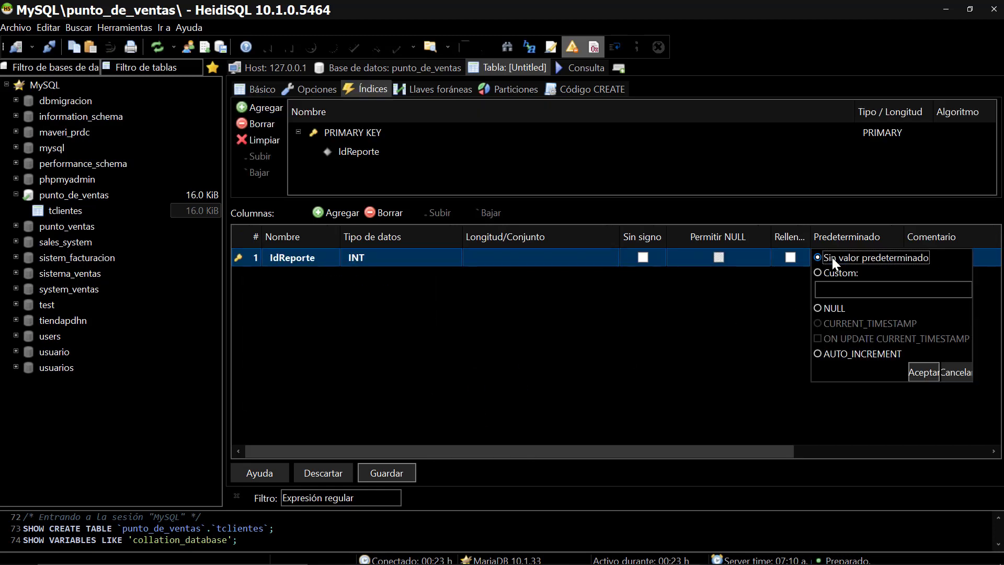
pyautogui.click(840, 349)
pyautogui.press('Return')
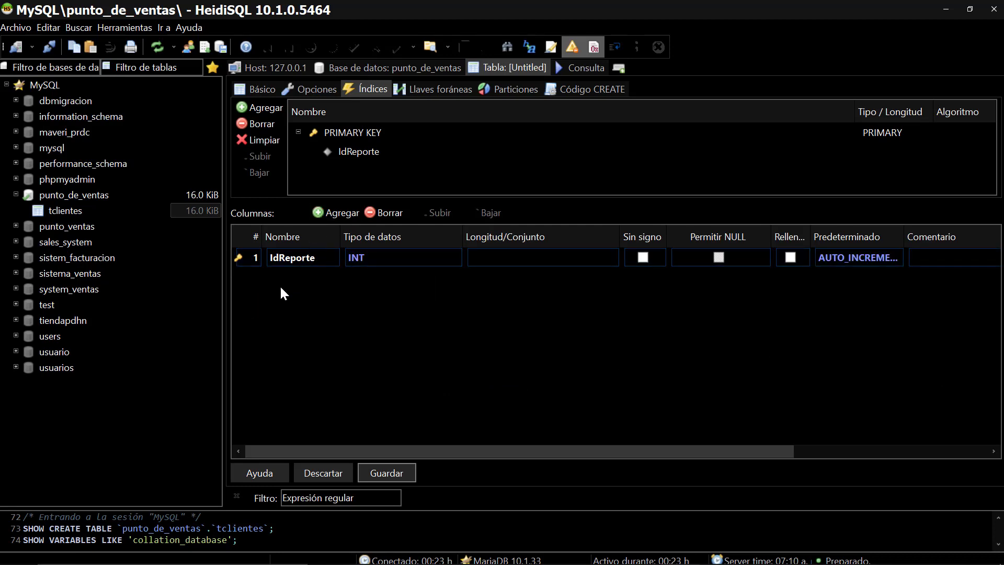
# Step: Add a second column named DeudaActual below IdReporte with the DECIMAL data type
pyautogui.click(317, 214)
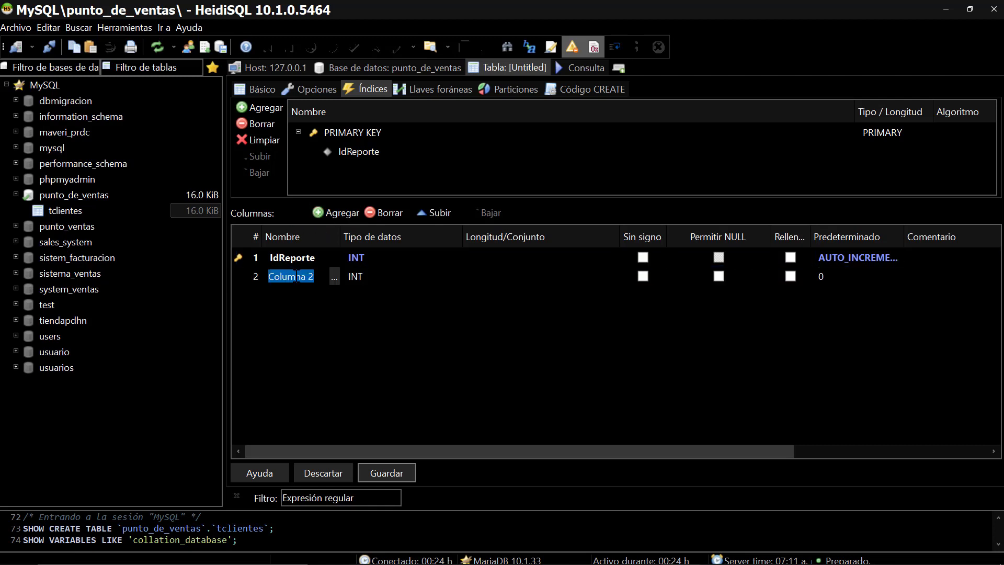
pyautogui.write('Deuda')
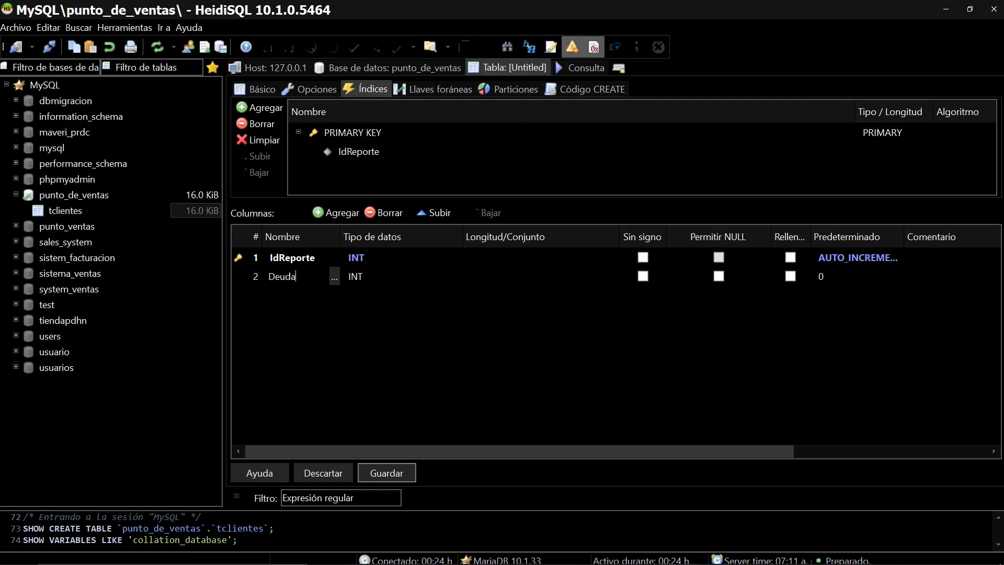
pyautogui.press('capslock')
pyautogui.write('A')
pyautogui.press('capslock')
pyautogui.write('ctua')
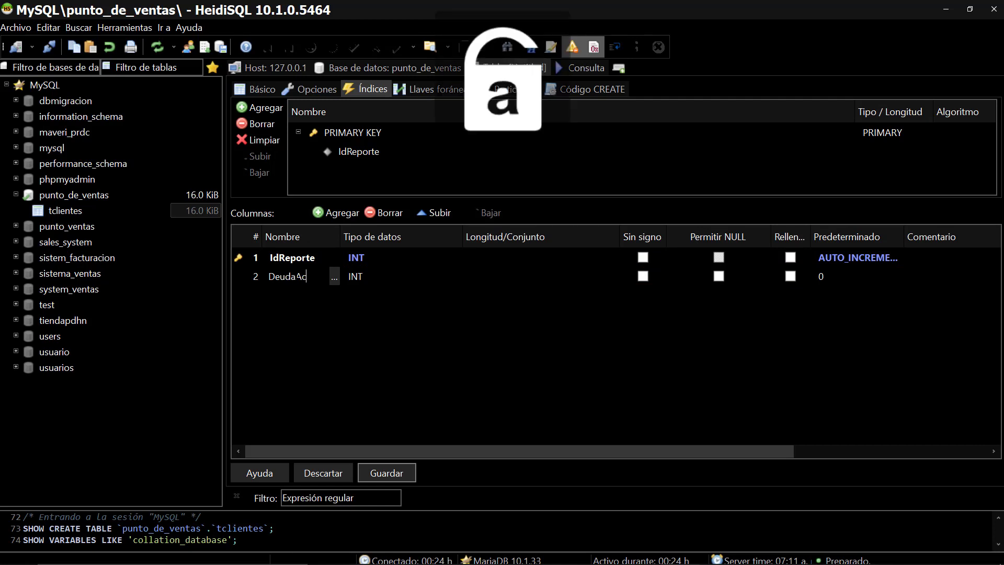
pyautogui.write('l')
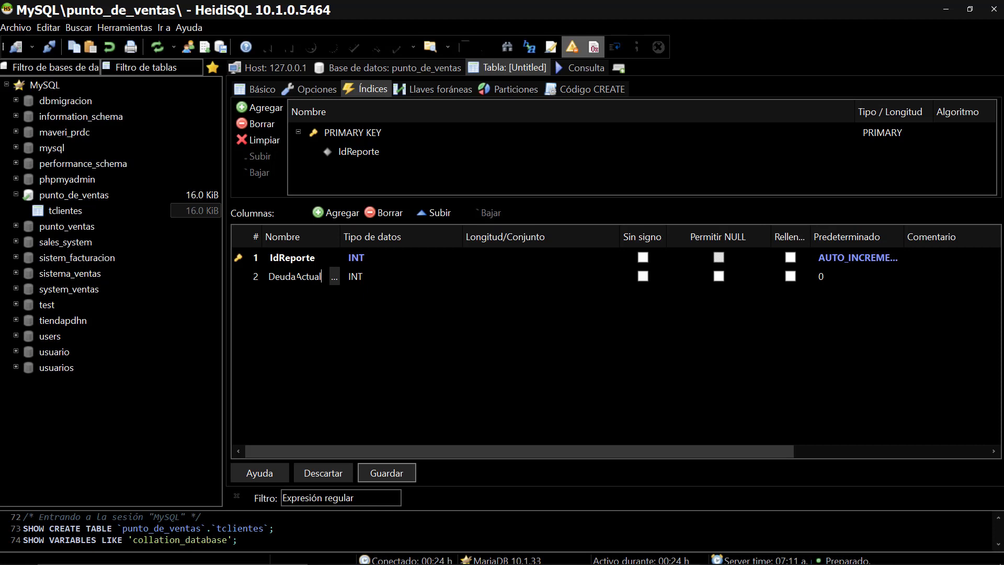
pyautogui.click(362, 276)
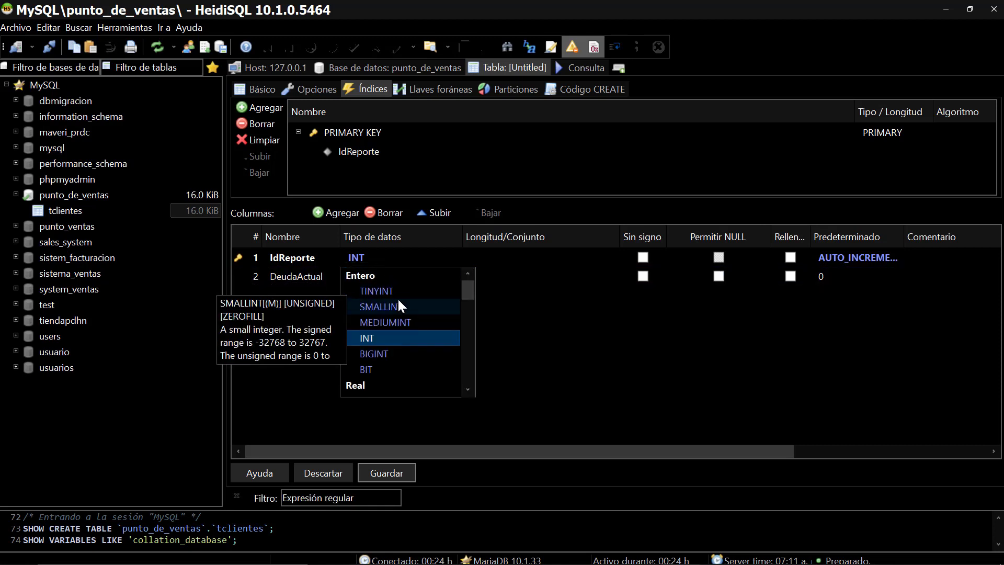
pyautogui.scroll(-2, 398, 297)
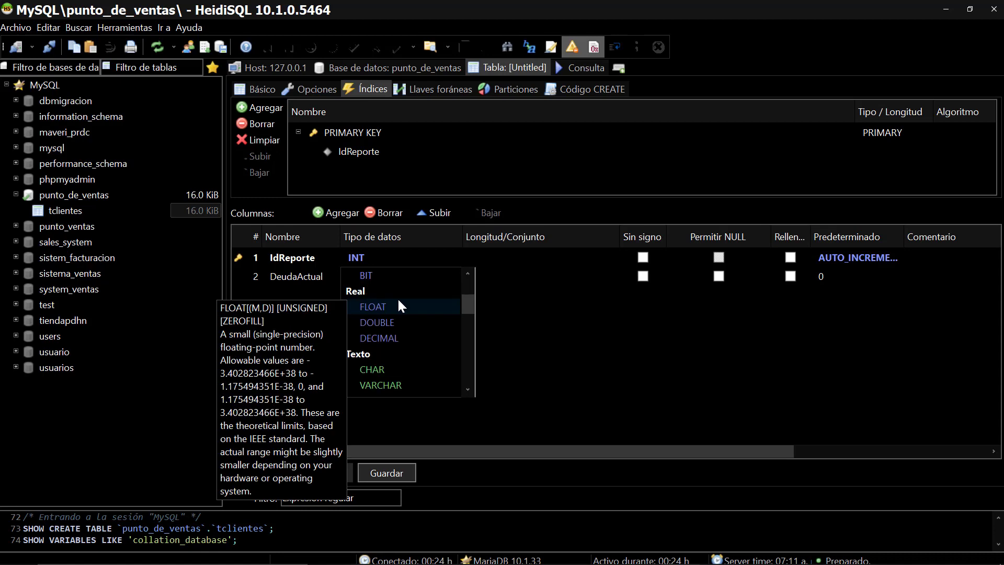
pyautogui.click(386, 340)
pyautogui.click(301, 307)
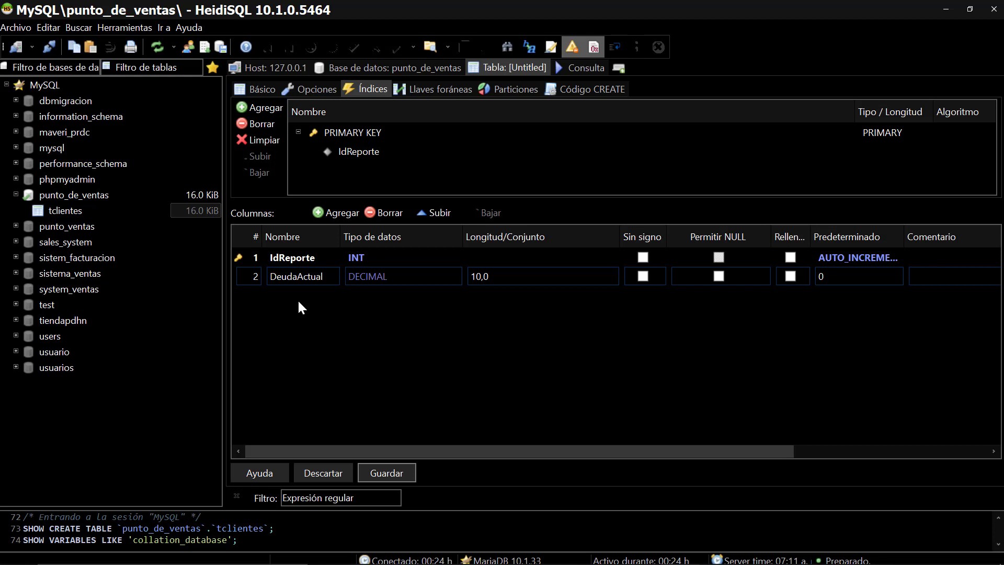
# Step: Add a third column named FechaDeuda below DeudaActual with the VARCHAR data type
pyautogui.click(322, 209)
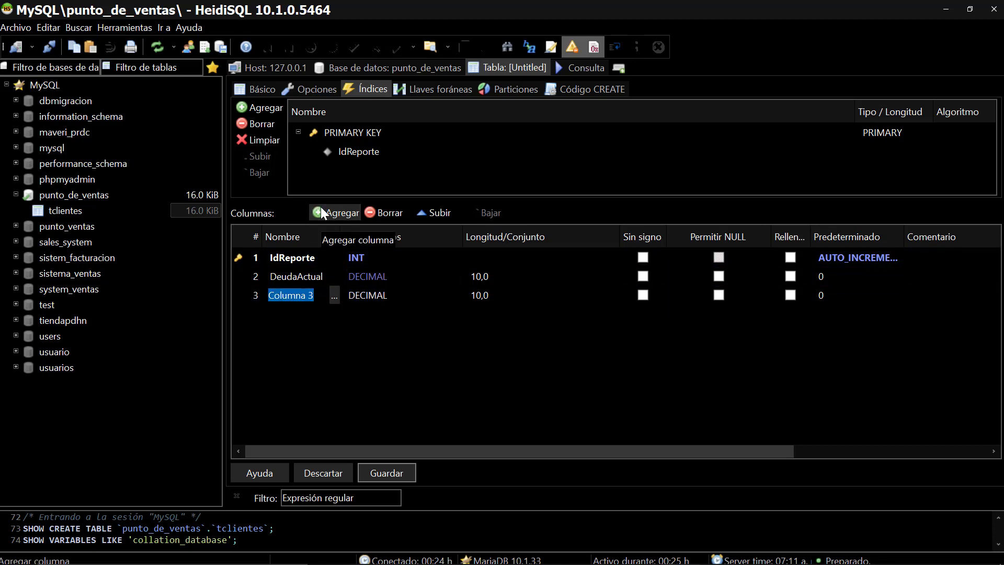
pyautogui.write('FechaDeuda')
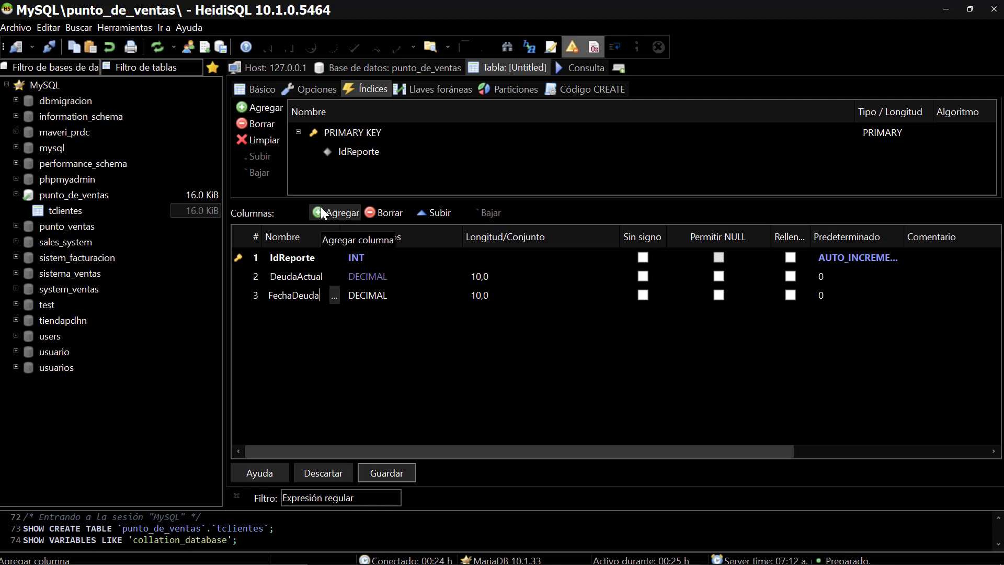
pyautogui.press('Return')
pyautogui.click(354, 296)
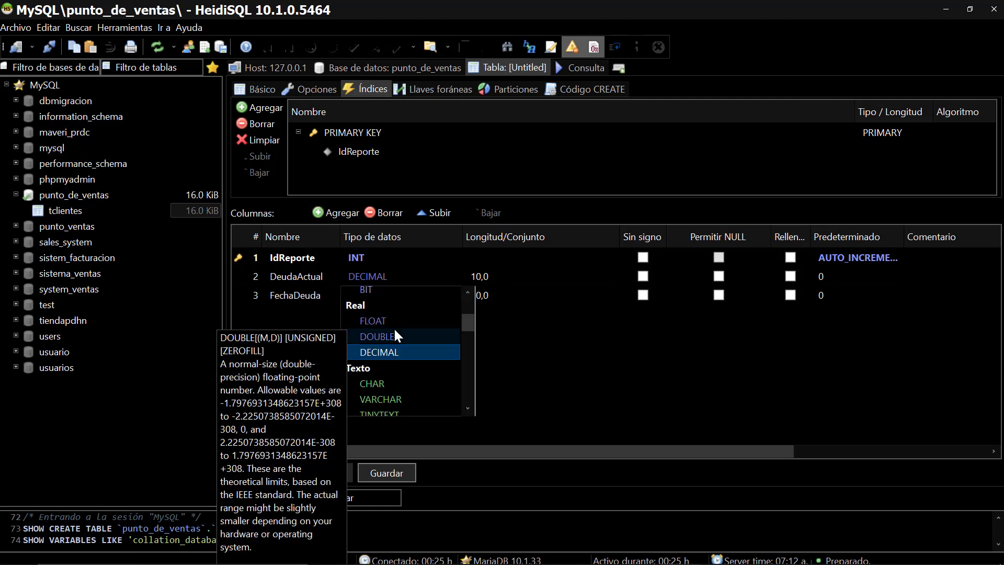
pyautogui.scroll(-2, 395, 331)
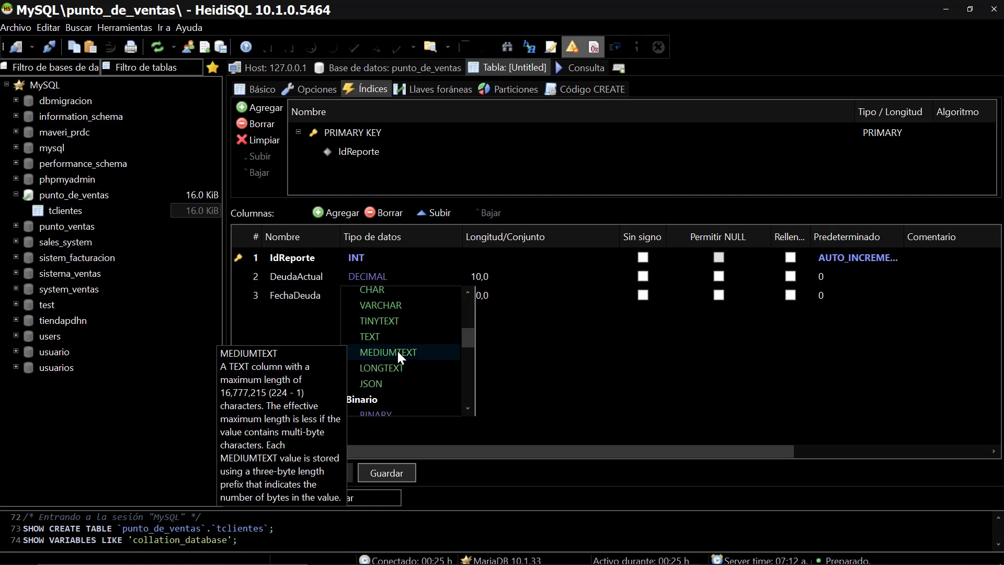
pyautogui.click(385, 306)
pyautogui.click(282, 320)
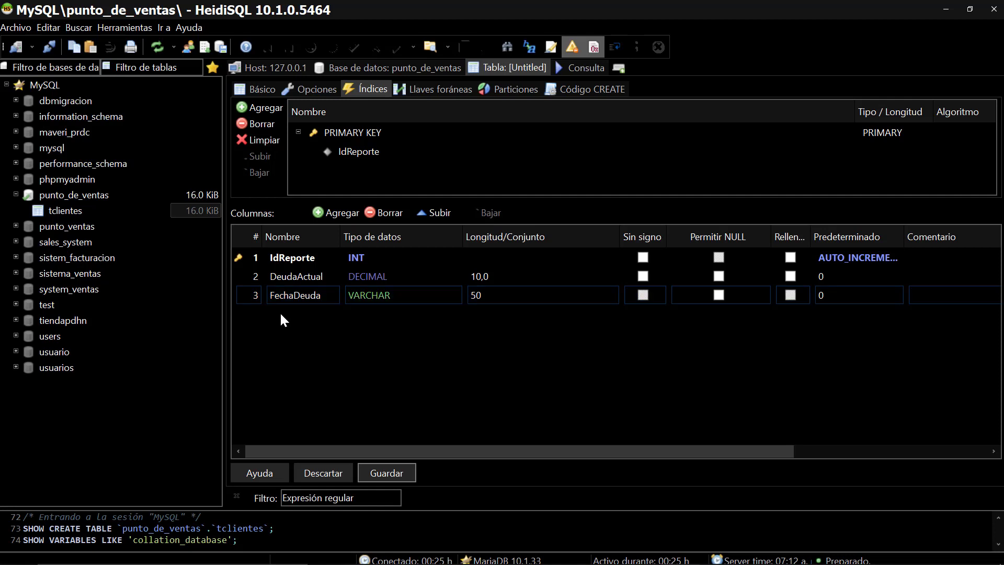
# Step: Add a fourth column named UltimoPago below FechaDeuda with the DECIMAL data type
pyautogui.click(322, 215)
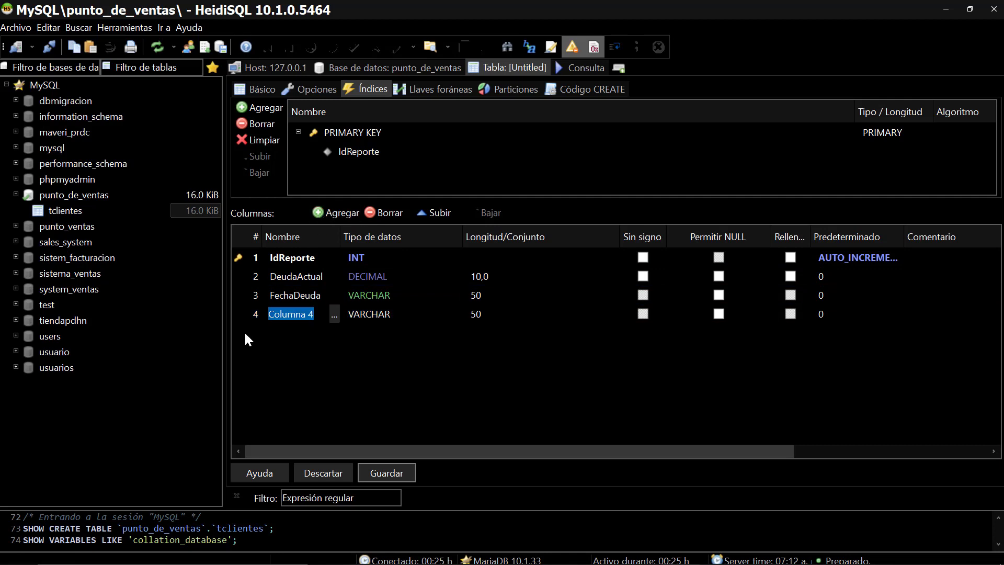
pyautogui.write('UltimoPago')
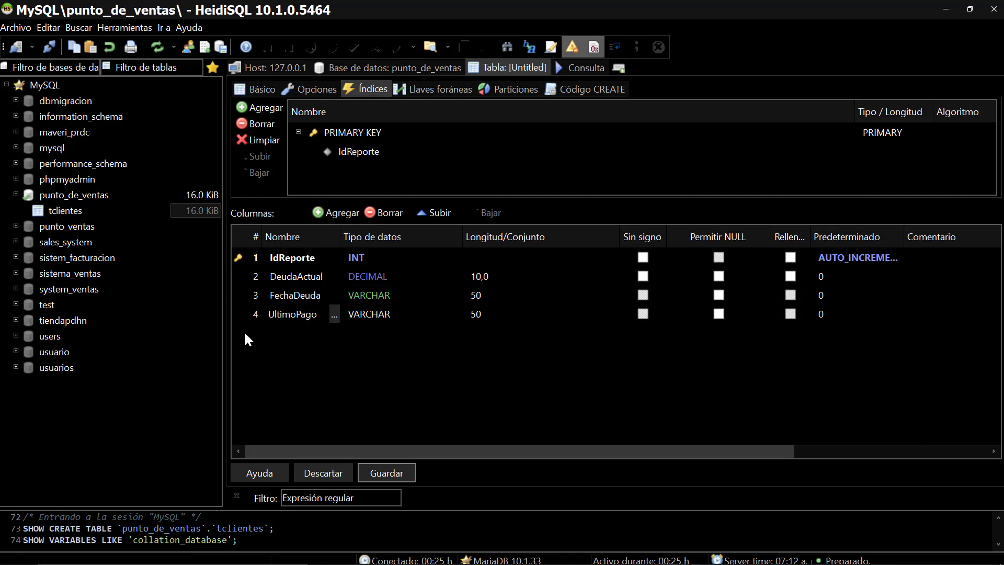
pyautogui.click(384, 315)
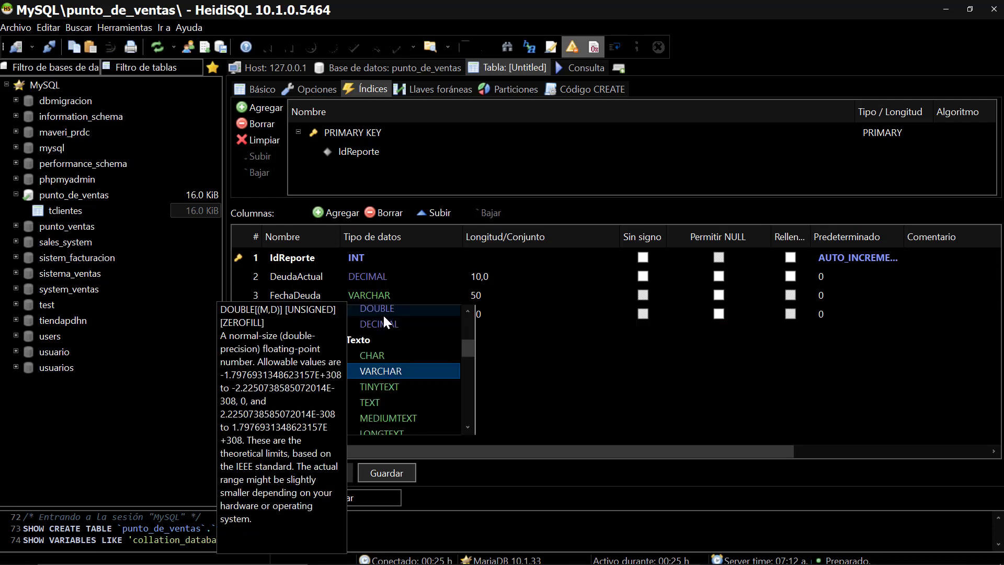
pyautogui.click(385, 325)
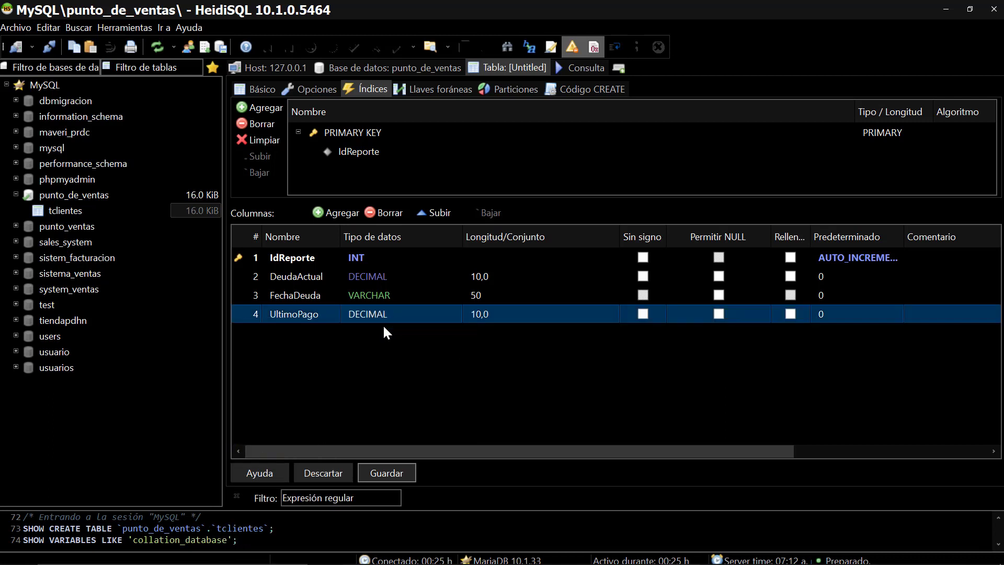
pyautogui.click(295, 333)
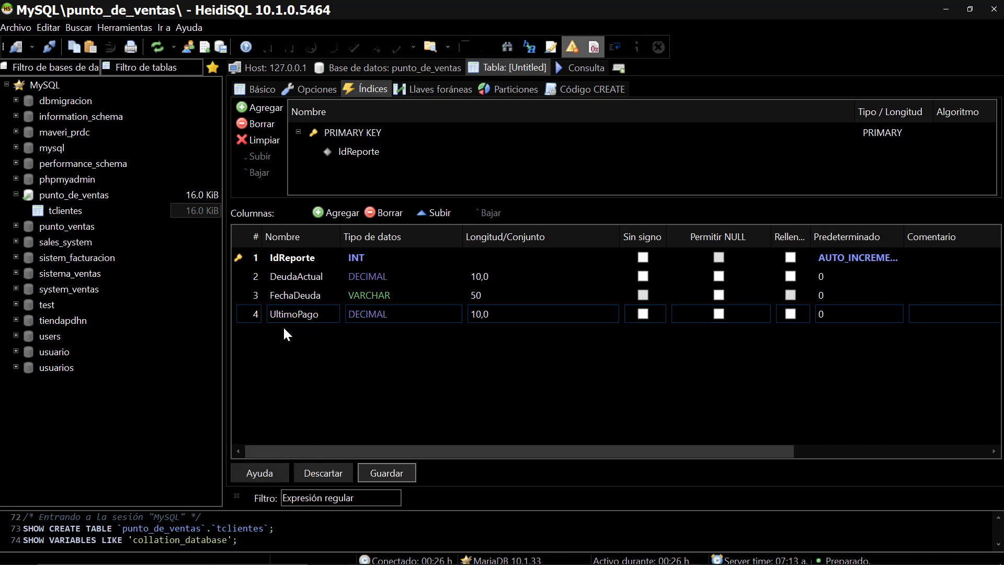
# Step: Add a fifth column named FechaPago below UltimoPago with the VARCHAR data type
pyautogui.click(316, 213)
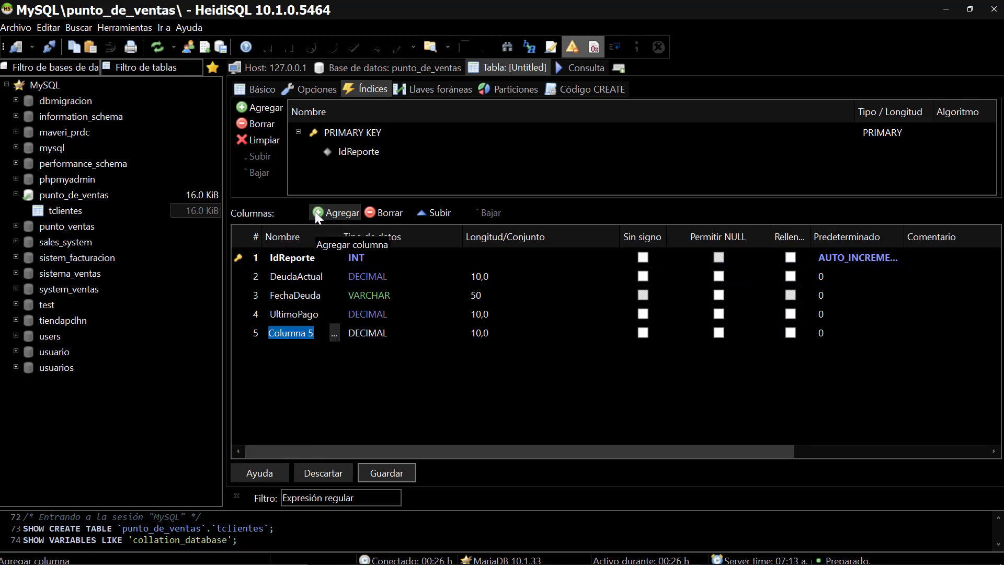
pyautogui.write('FechaPago')
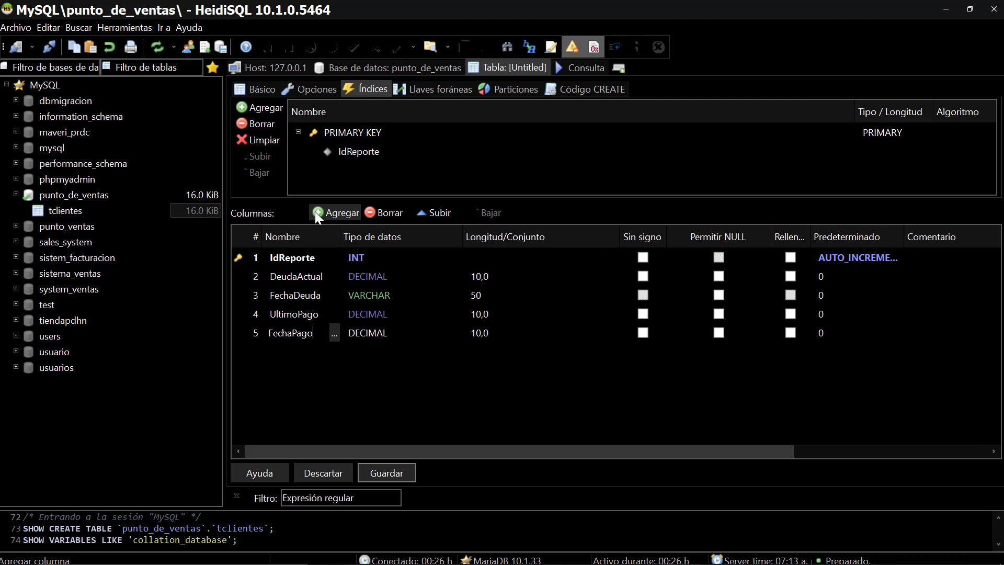
pyautogui.click(381, 333)
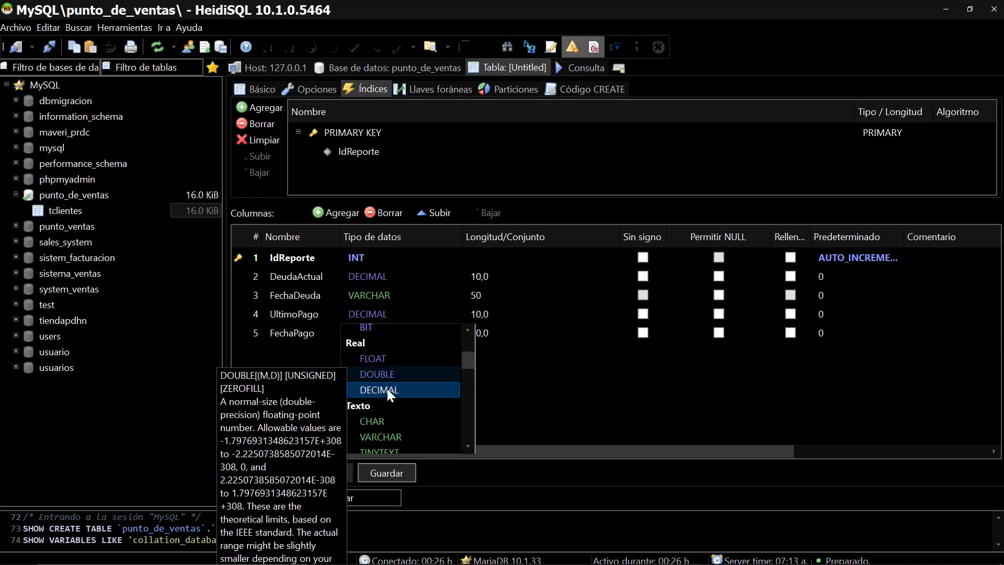
pyautogui.click(383, 430)
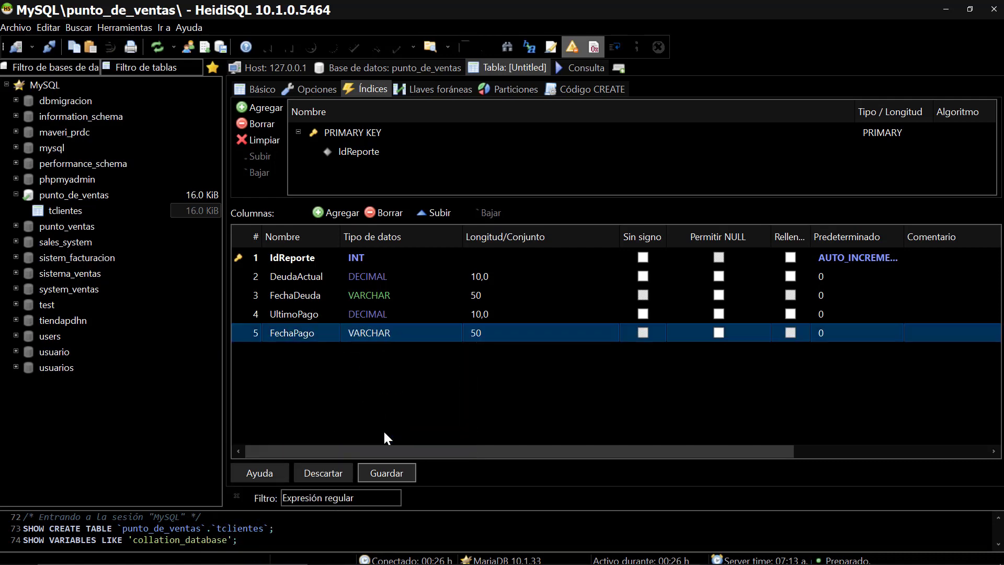
pyautogui.click(285, 360)
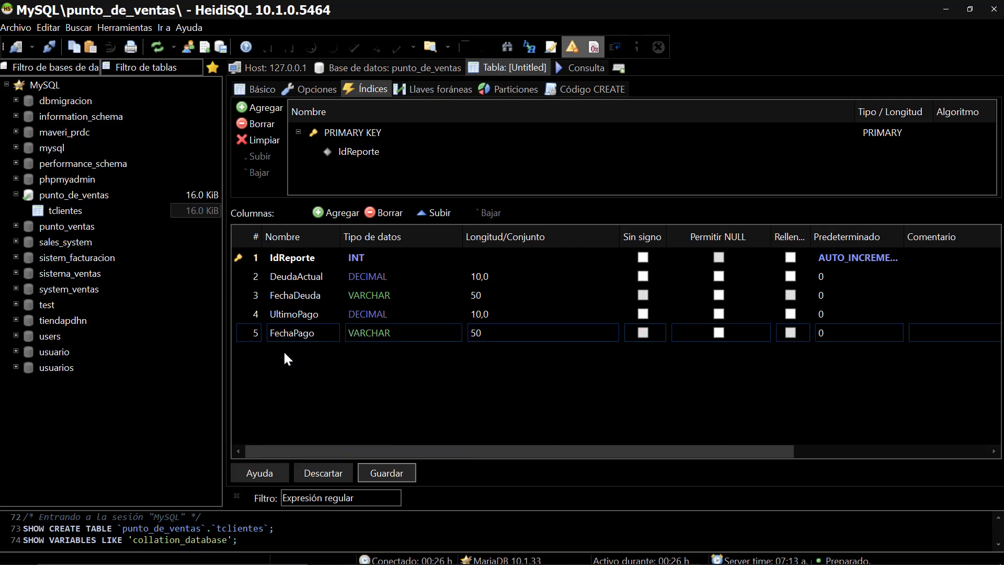
# Step: Add a sixth column named Ticket below FechaPago
pyautogui.click(316, 215)
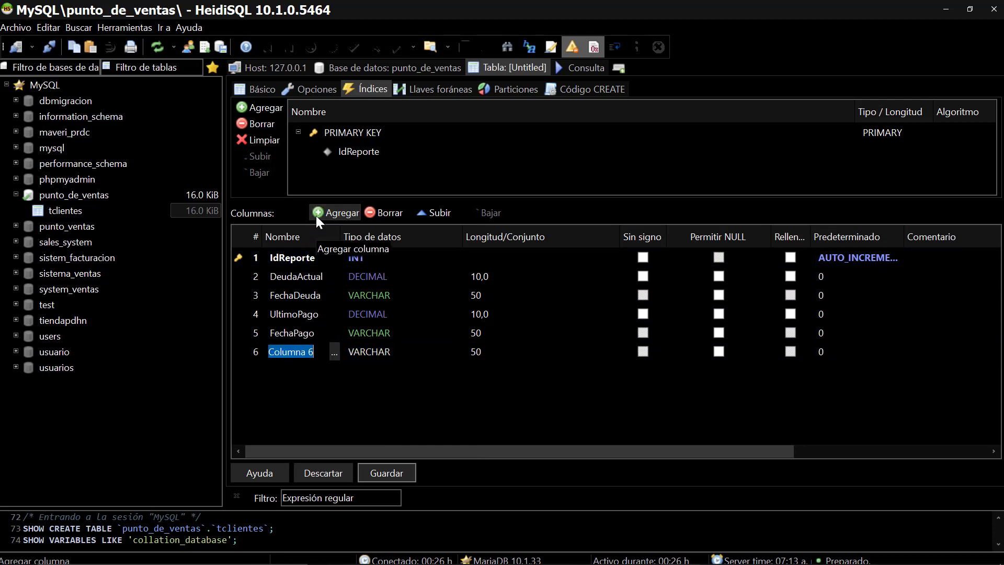
pyautogui.write('Ticket')
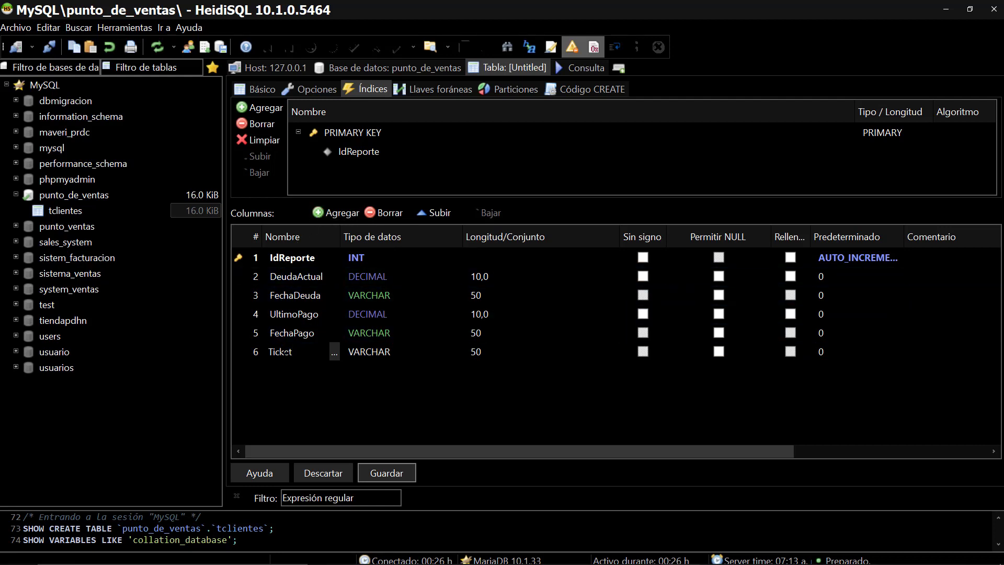
pyautogui.doubleClick(278, 359)
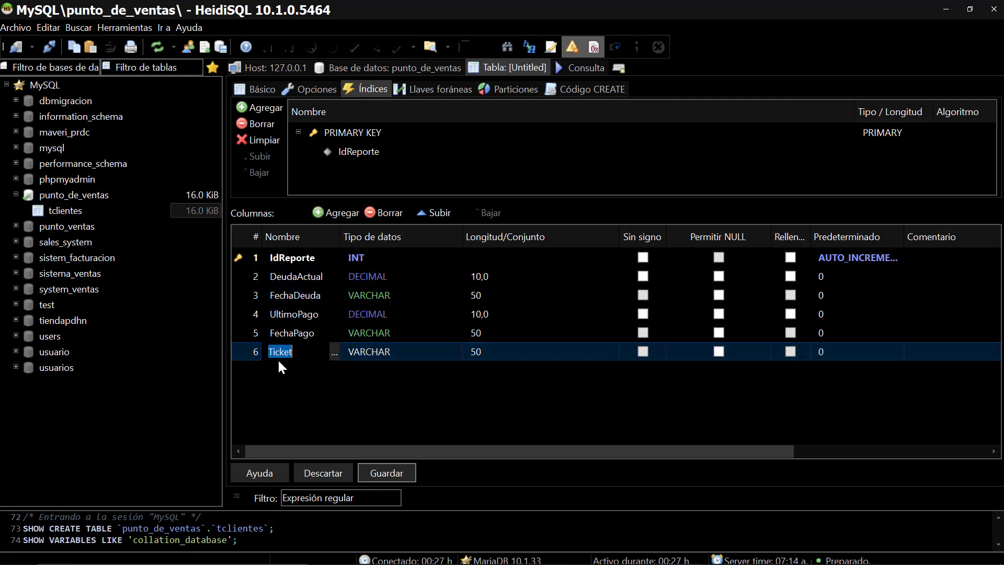
# Step: Add a seventh column named FechaLimite below Ticket
pyautogui.click(325, 215)
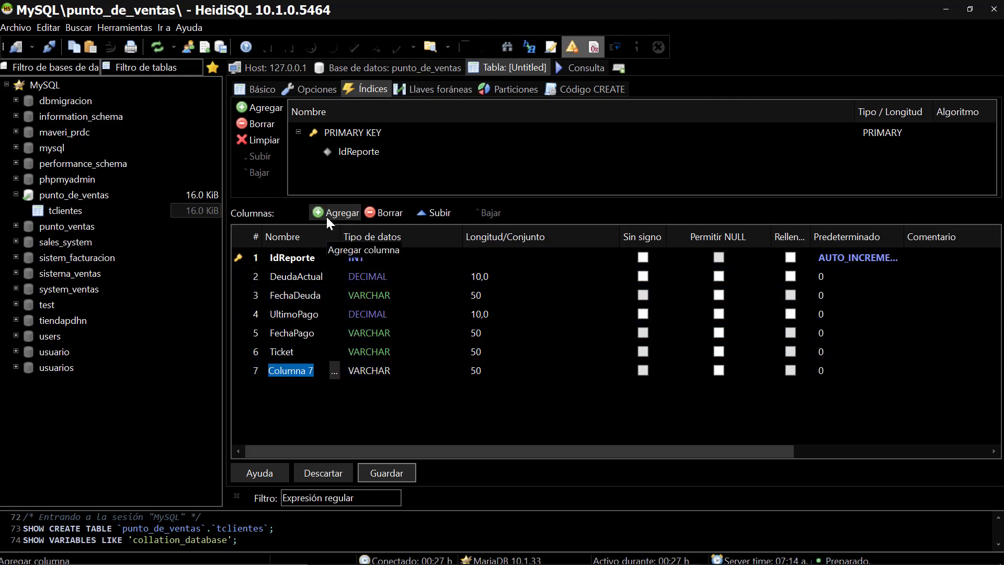
pyautogui.write('FechaLimite')
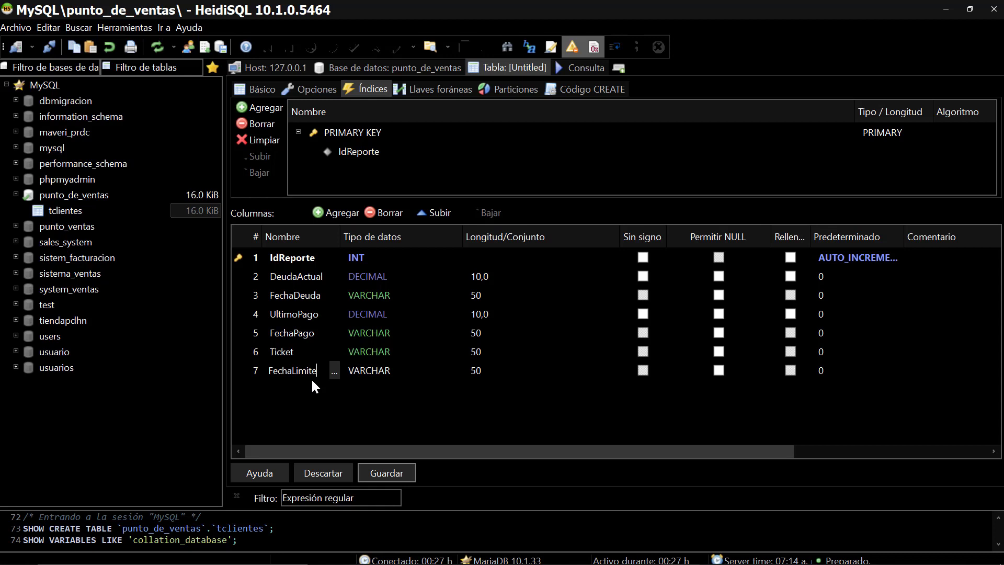
pyautogui.press('Return')
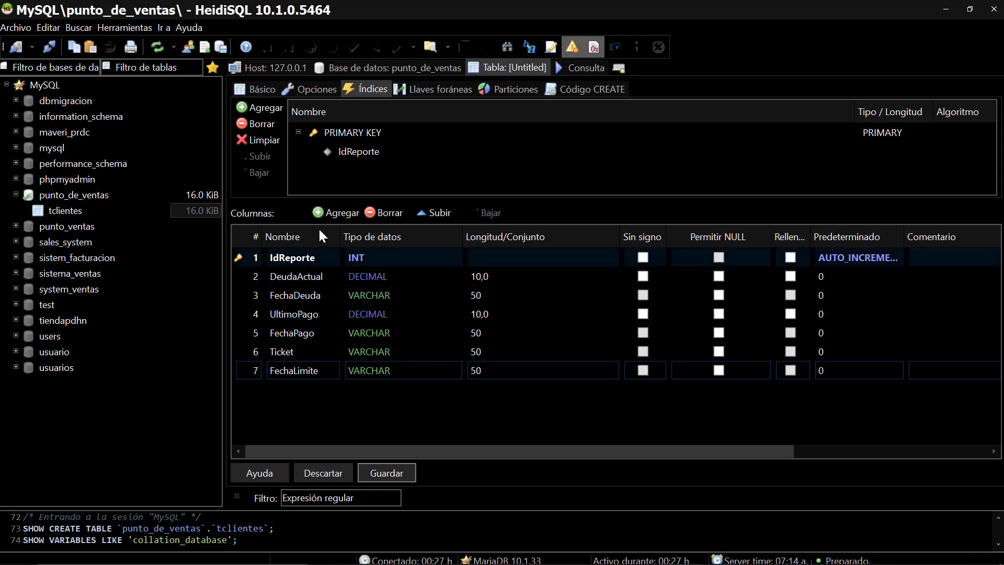
# Step: Add an eighth column named IdCliente with the INT data type below FechaLimite and save the new table
pyautogui.click(321, 213)
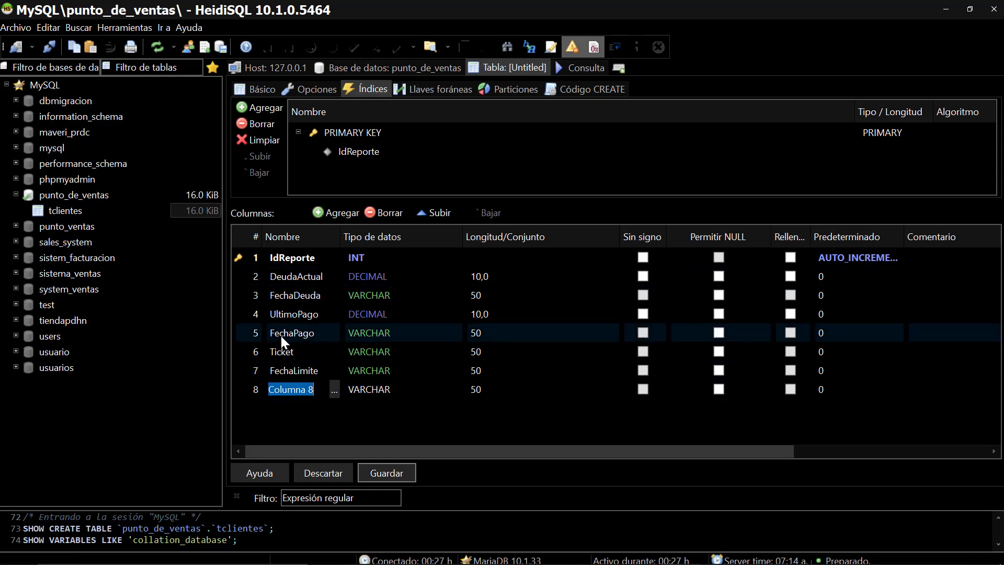
pyautogui.write('IdCliente')
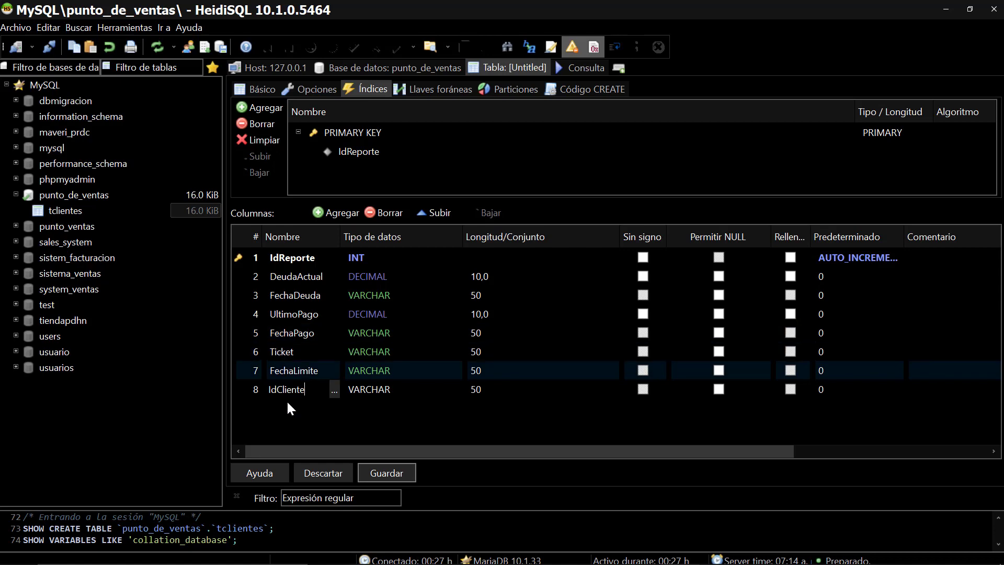
pyautogui.press('Return')
pyautogui.click(373, 391)
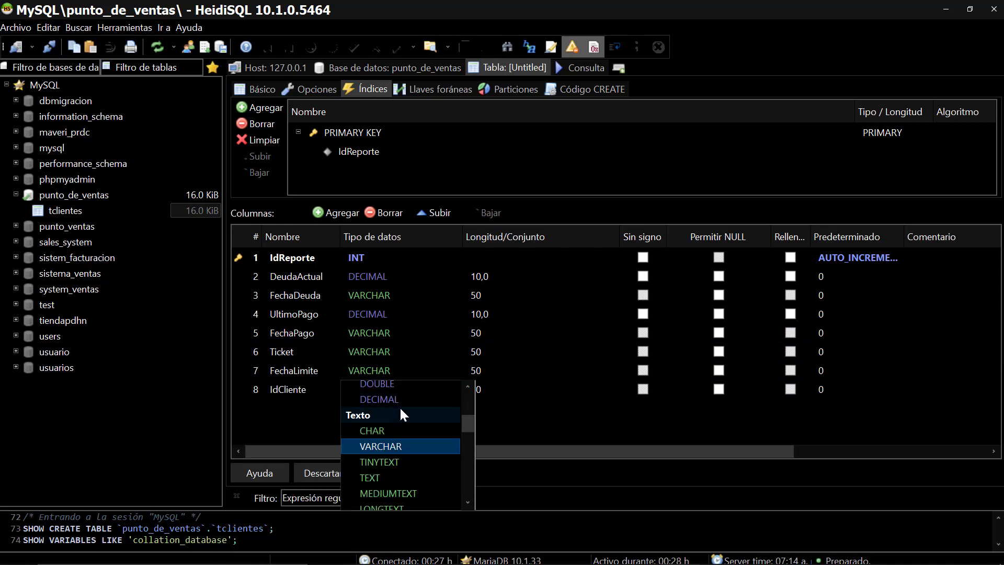
pyautogui.scroll(3, 399, 406)
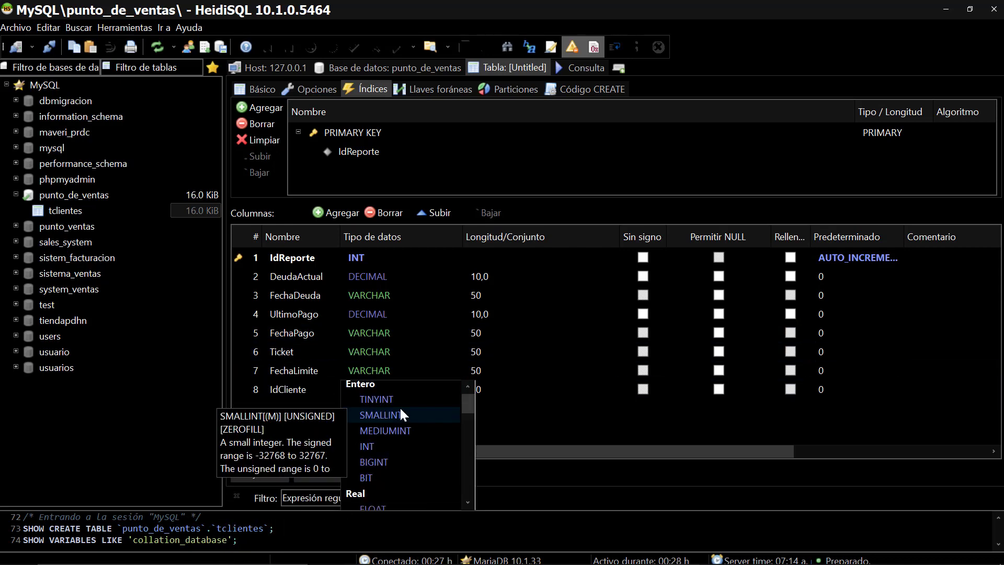
pyautogui.click(363, 448)
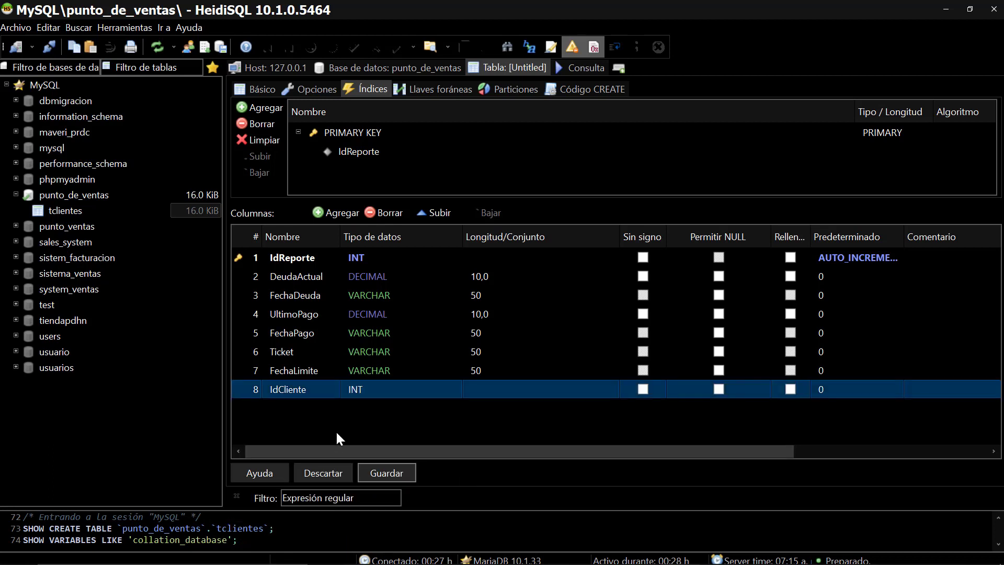
pyautogui.click(398, 469)
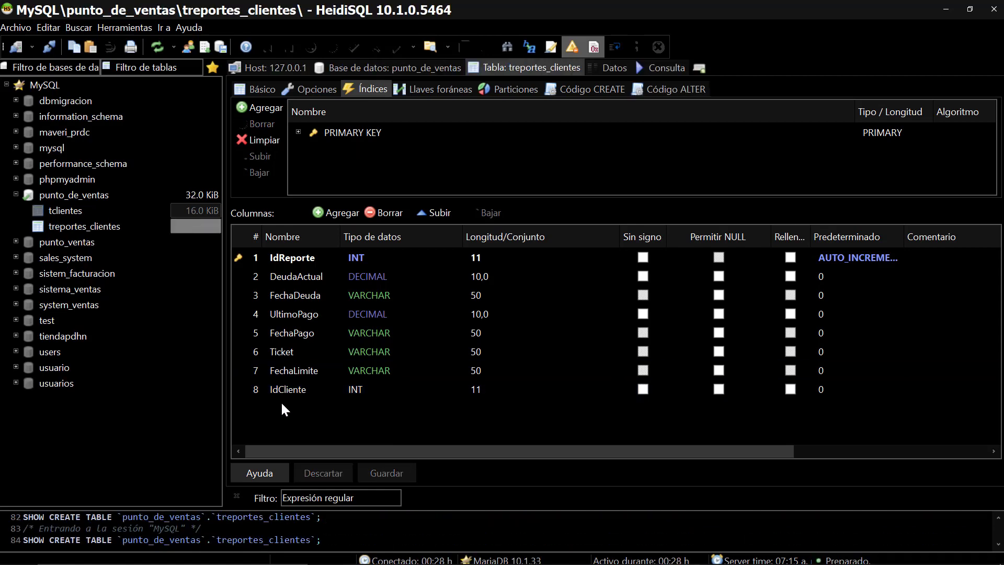
# Step: Add a foreign key to the treportes_clientes table with IdCliente as its column
pyautogui.click(96, 229)
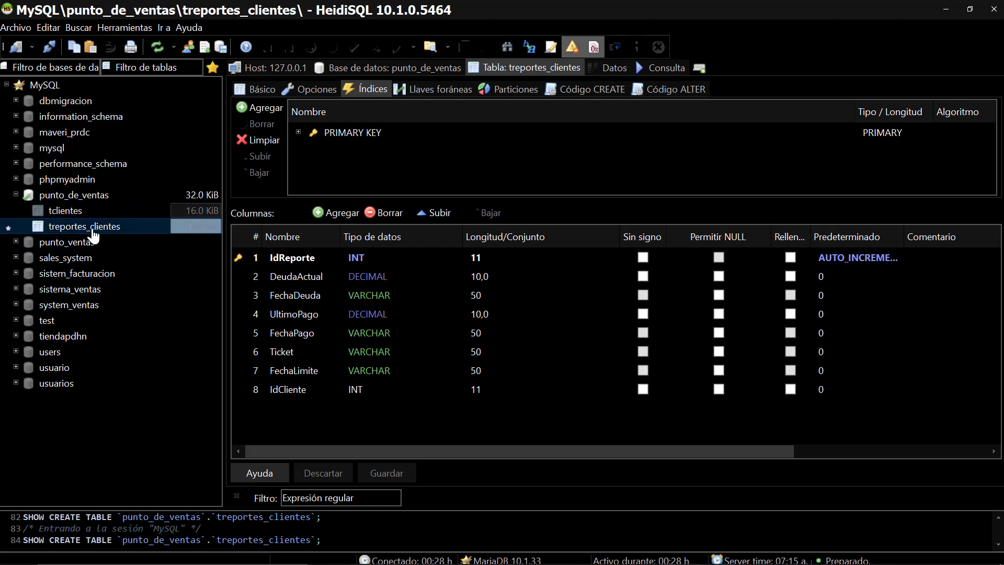
pyautogui.click(414, 90)
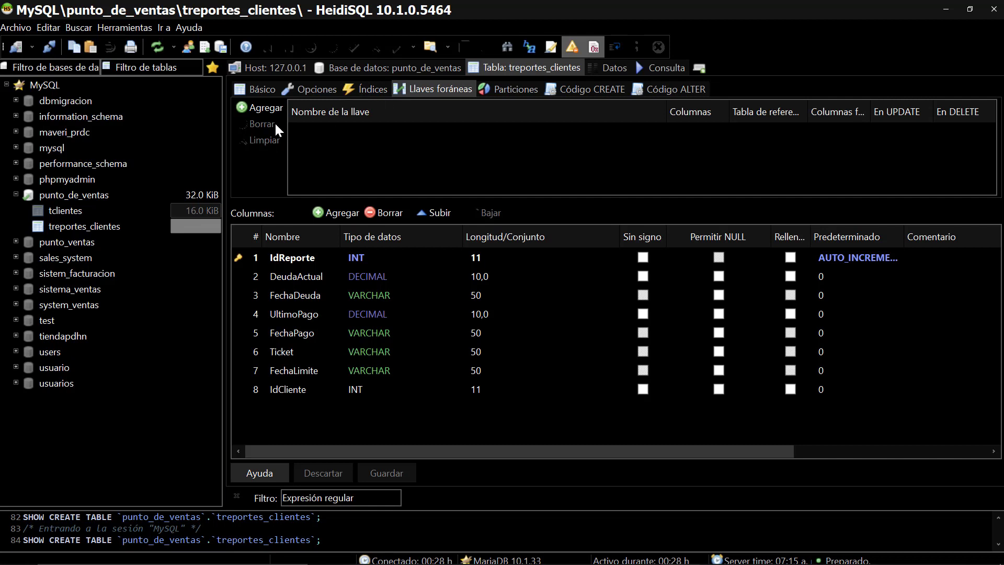
pyautogui.click(252, 107)
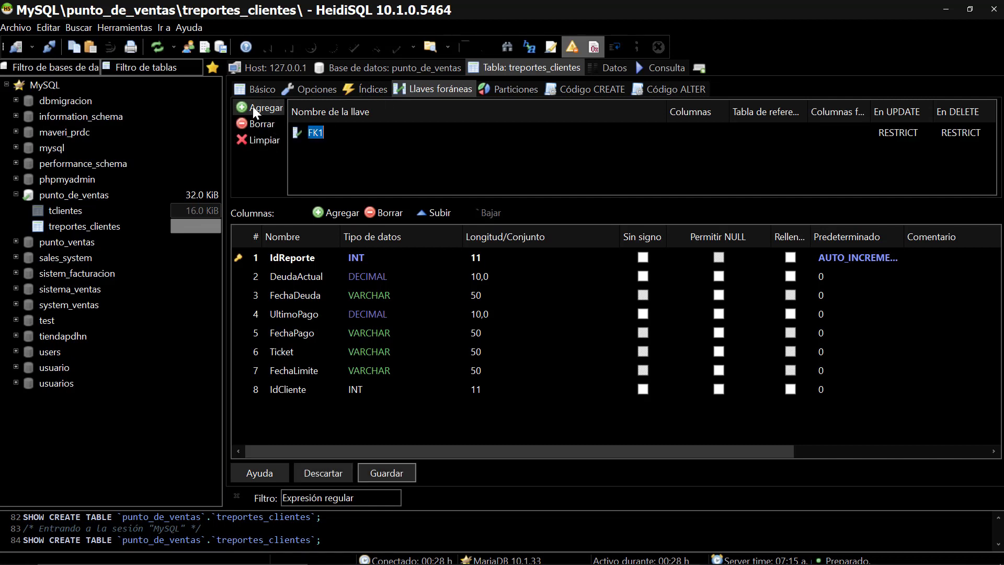
pyautogui.click(686, 132)
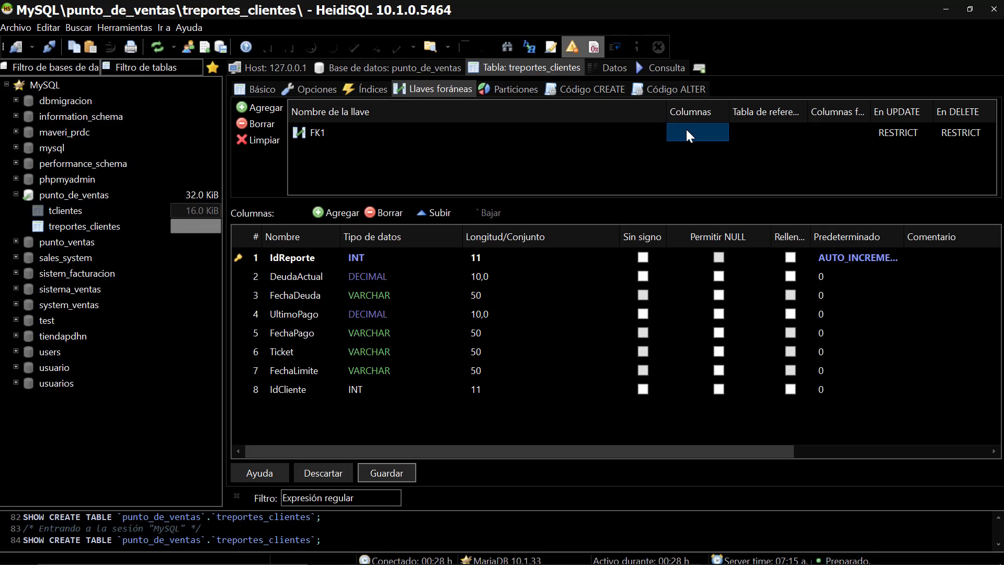
pyautogui.click(686, 133)
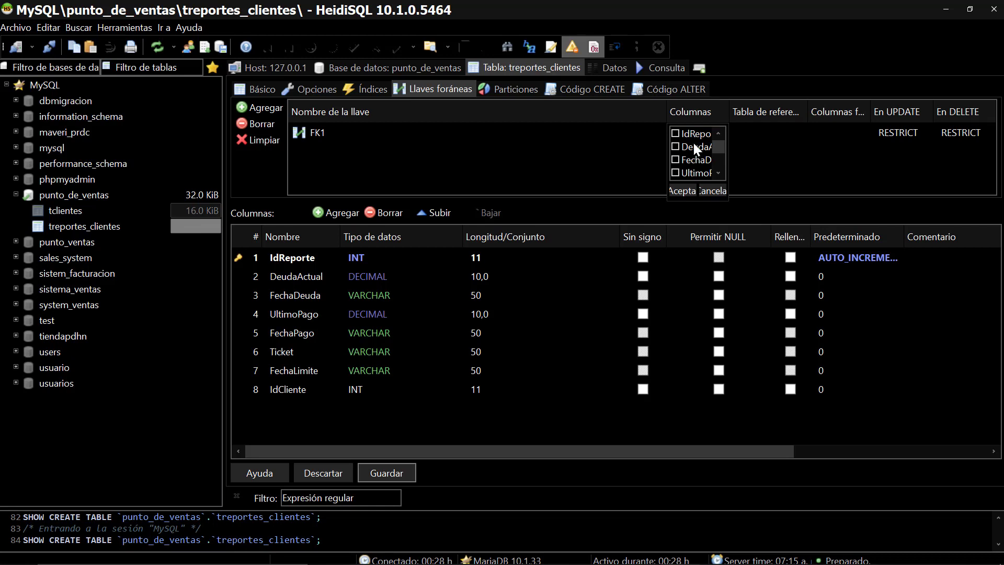
pyautogui.scroll(-2, 691, 168)
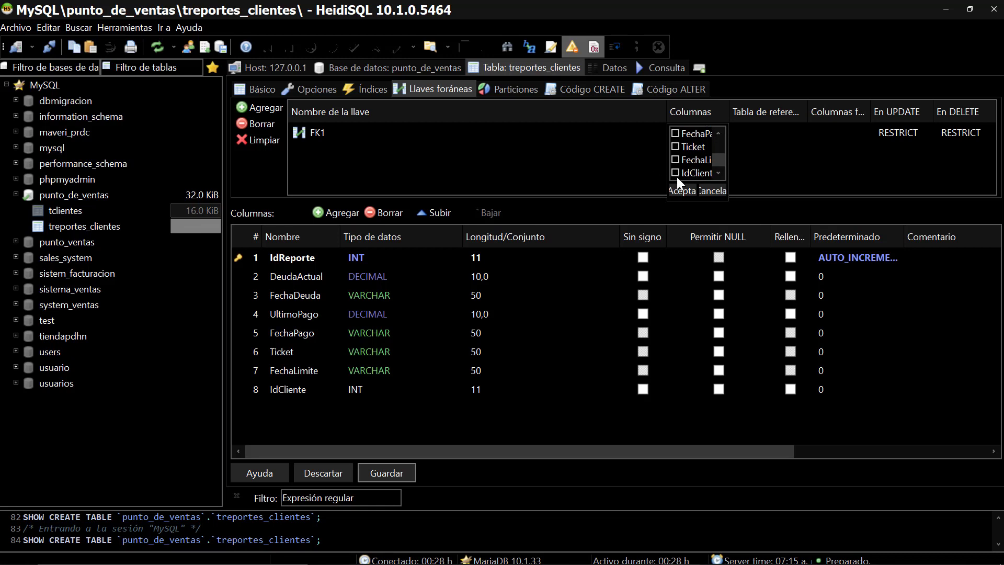
pyautogui.click(676, 174)
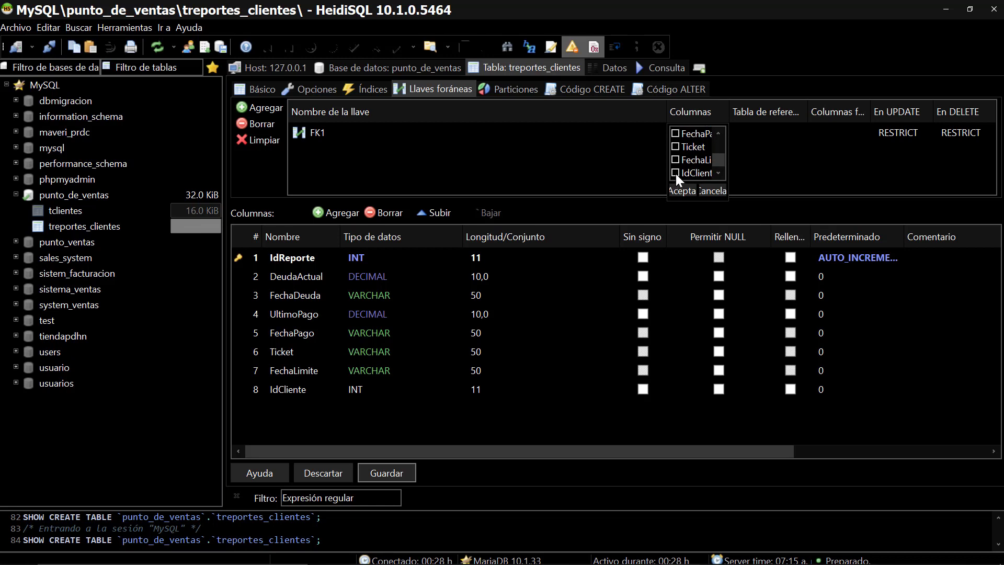
pyautogui.click(747, 167)
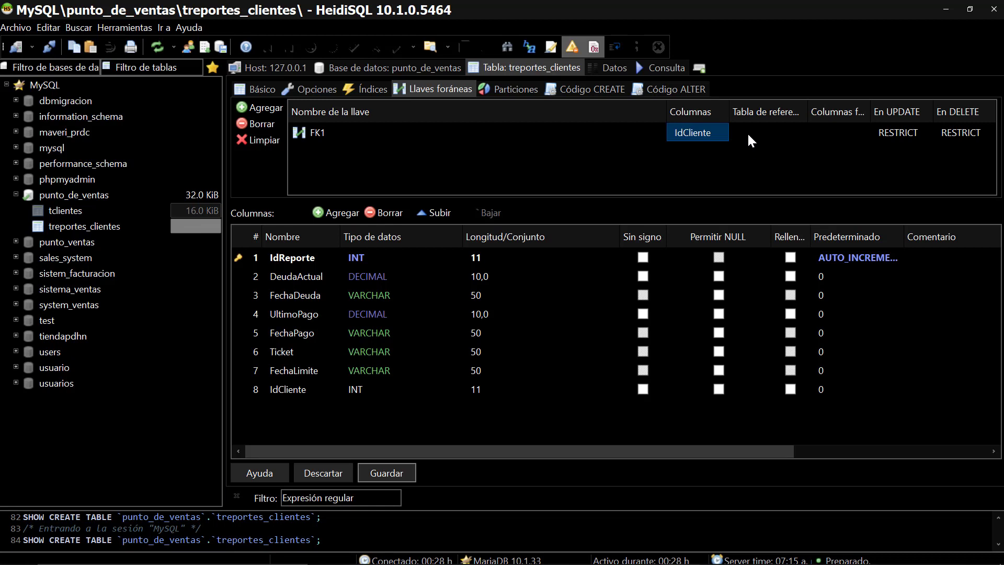
# Step: Set tclientes as the reference table of the new foreign key
pyautogui.click(746, 137)
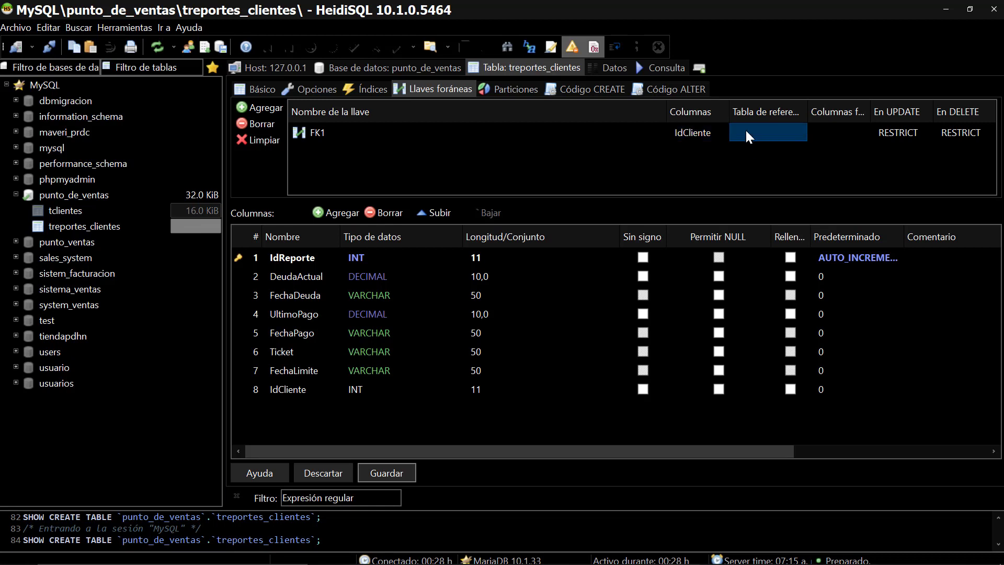
pyautogui.click(745, 129)
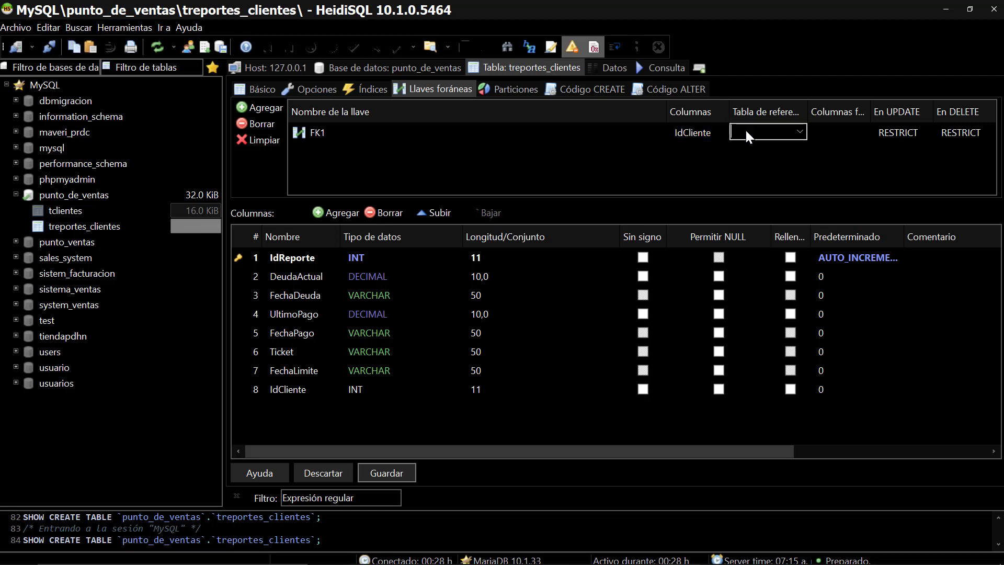
pyautogui.click(799, 132)
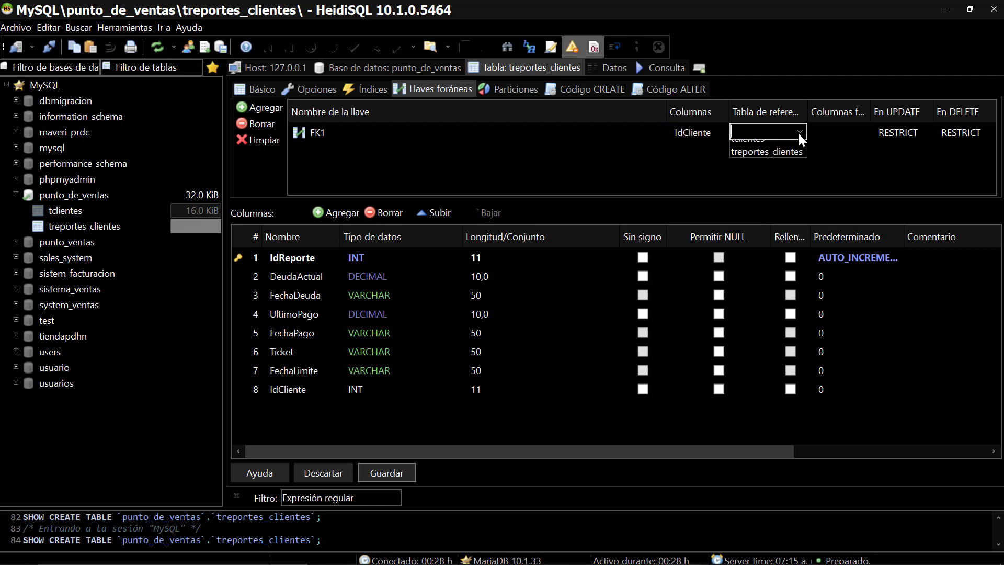
pyautogui.click(763, 146)
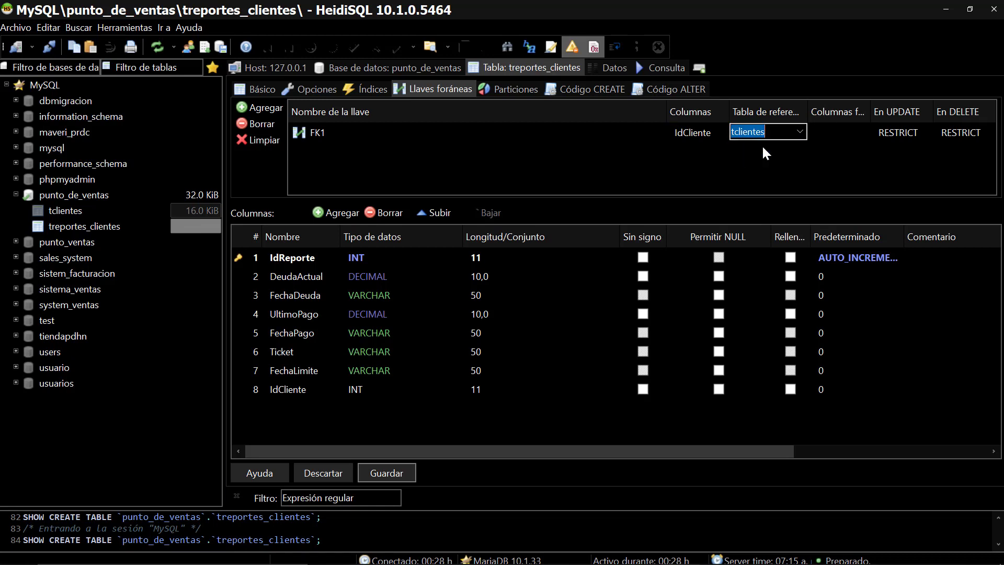
# Step: Set ID as the foreign key's referenced column in tclientes and save the treportes_clientes table
pyautogui.click(833, 133)
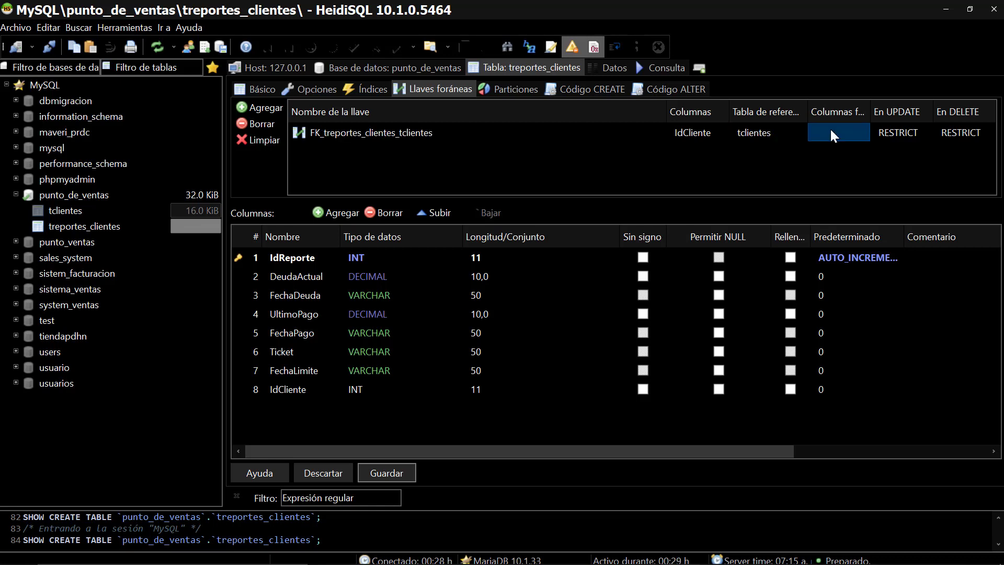
pyautogui.click(831, 129)
pyautogui.click(819, 133)
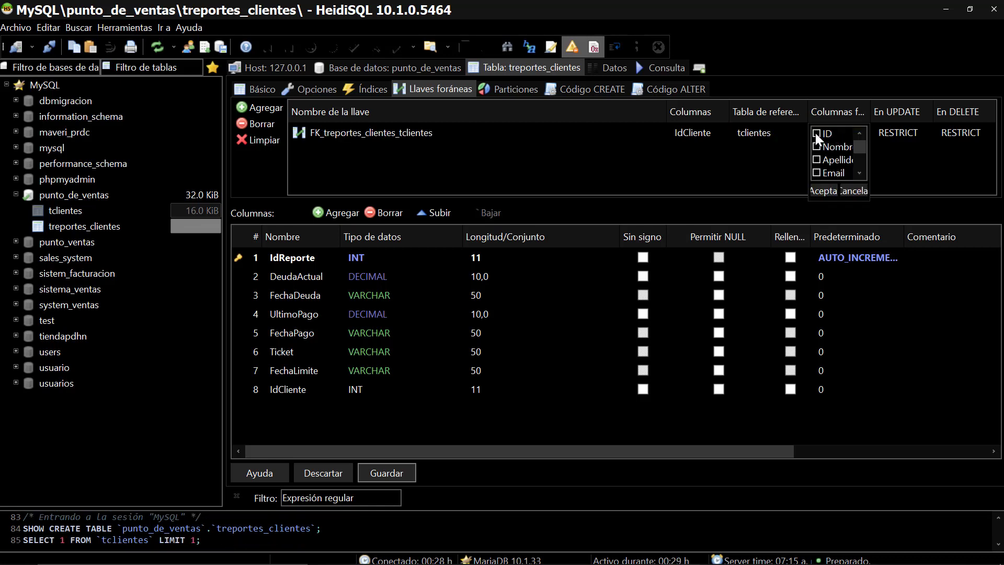
pyautogui.click(795, 148)
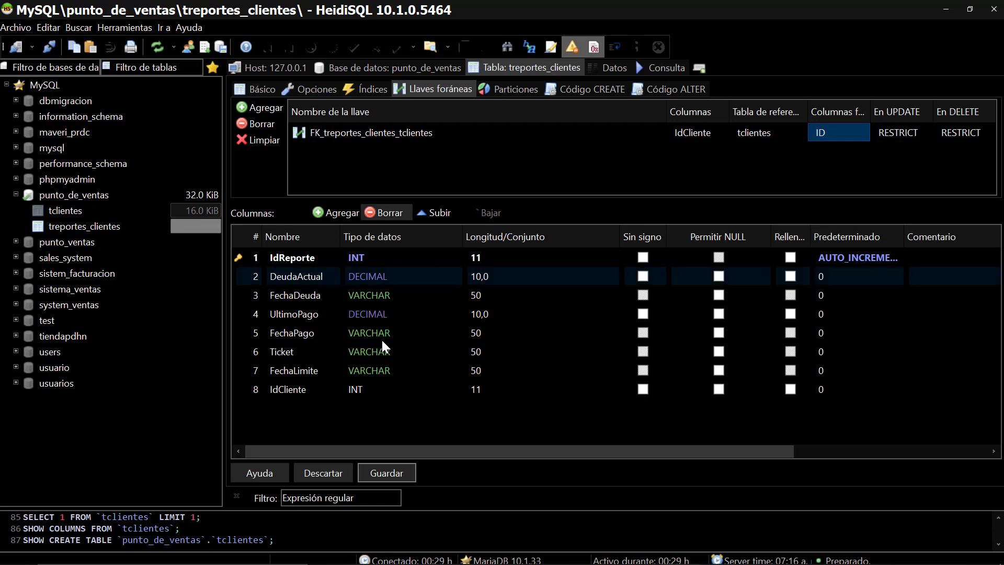
pyautogui.click(246, 391)
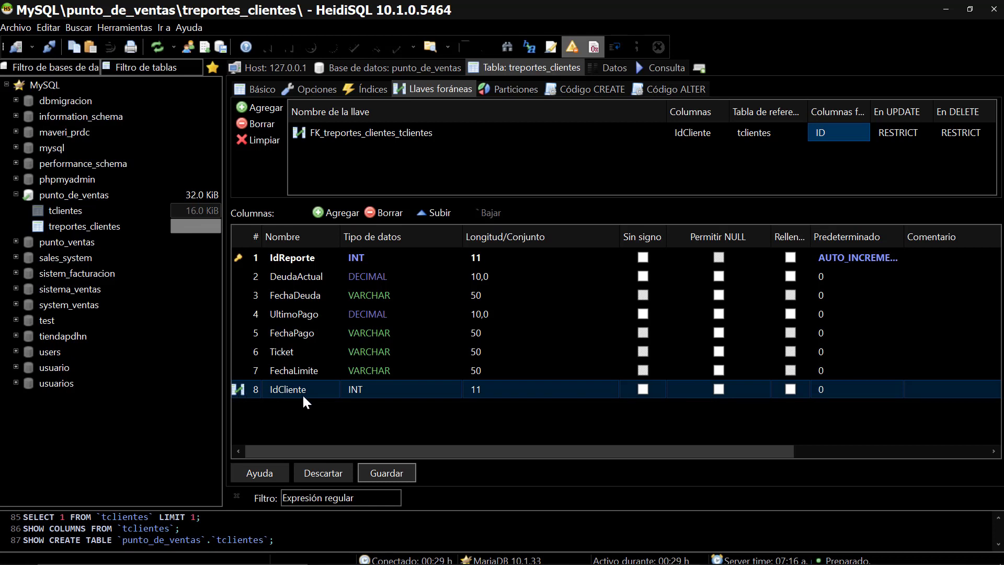
pyautogui.click(379, 474)
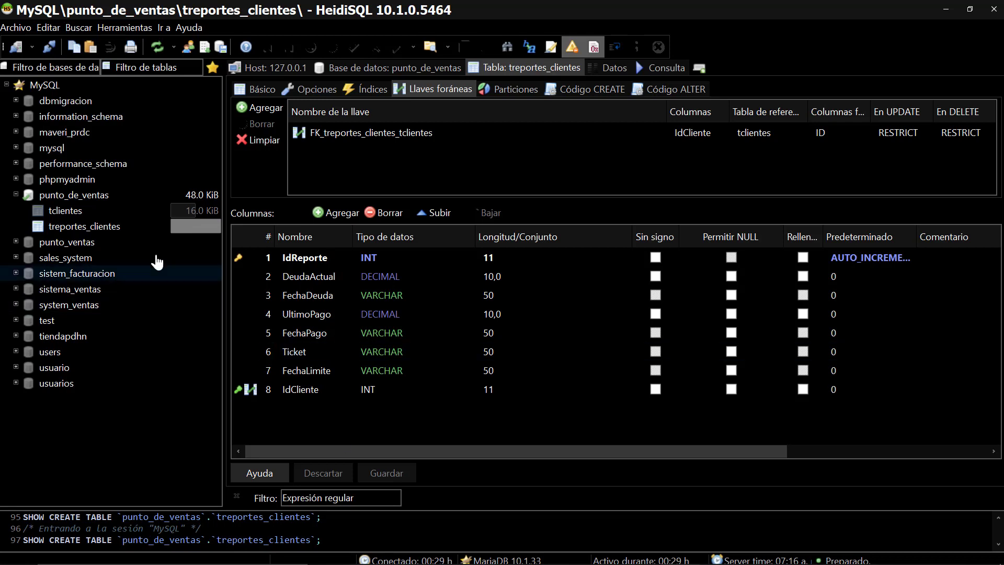
pyautogui.click(81, 211)
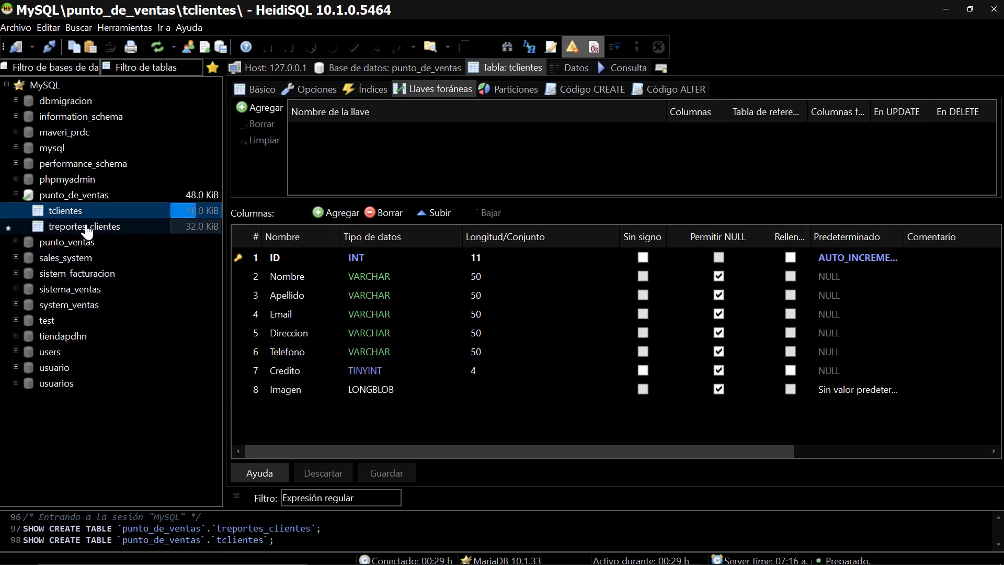
pyautogui.click(87, 228)
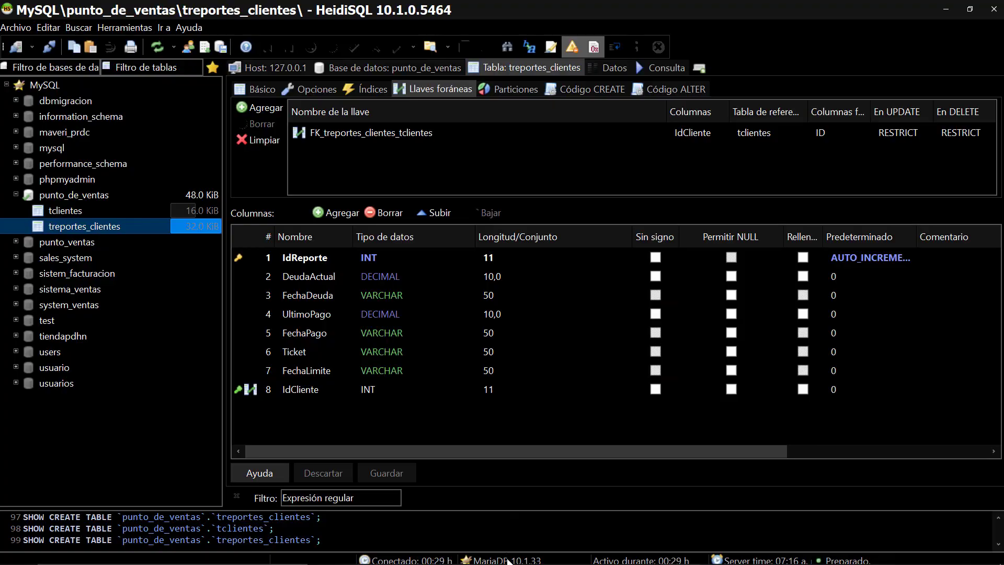
# Step: Switch to SQL Server Management Studio and create a new database named Punto_de_ventas
pyautogui.hotkey('alt', 'Tab')
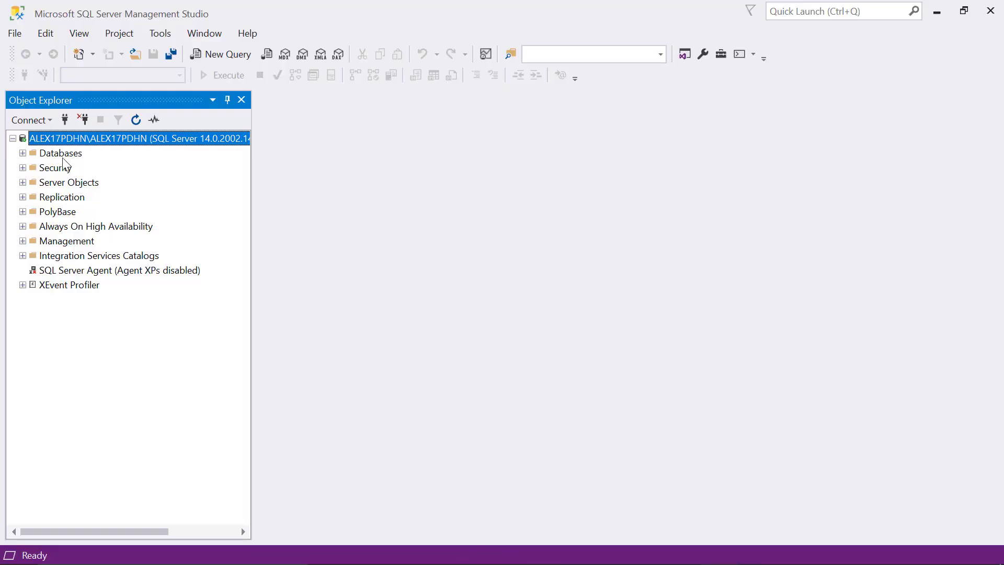
pyautogui.click(44, 154)
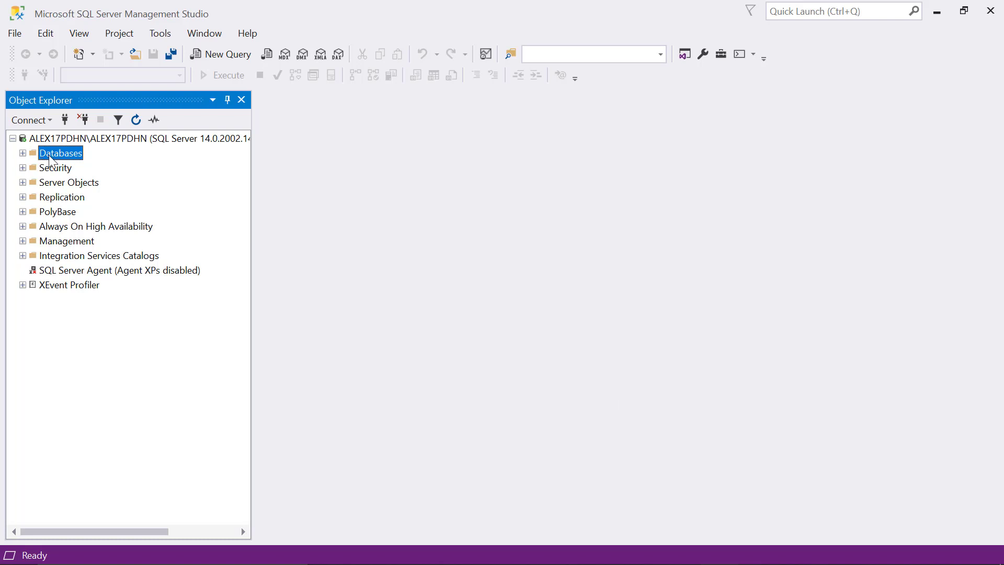
pyautogui.rightClick(51, 158)
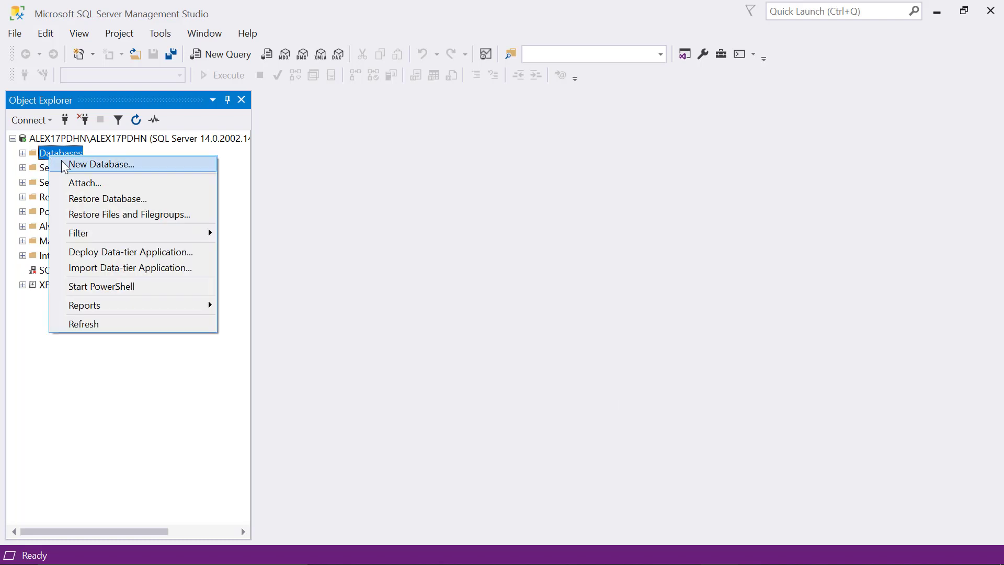
pyautogui.click(73, 167)
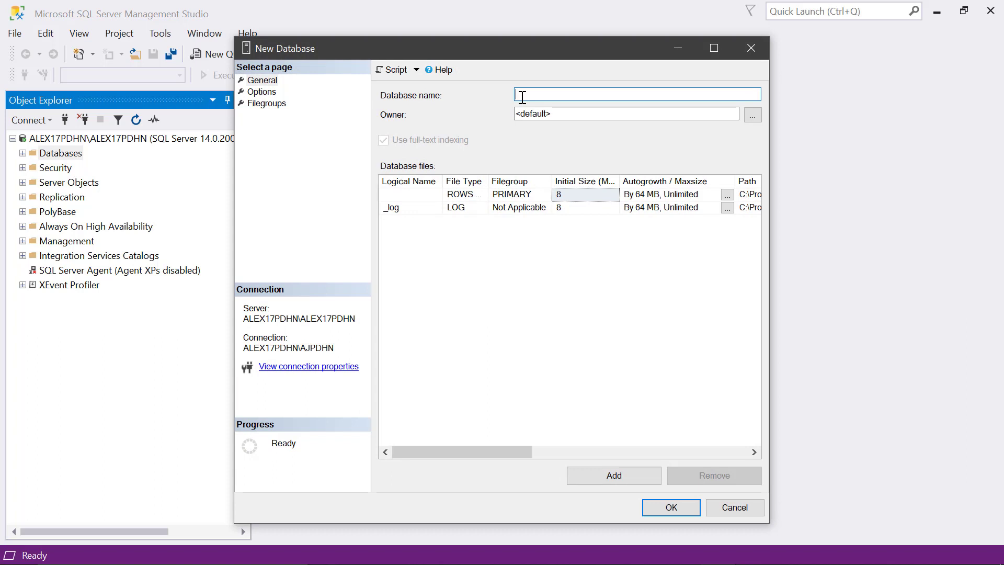
pyautogui.write('Punto')
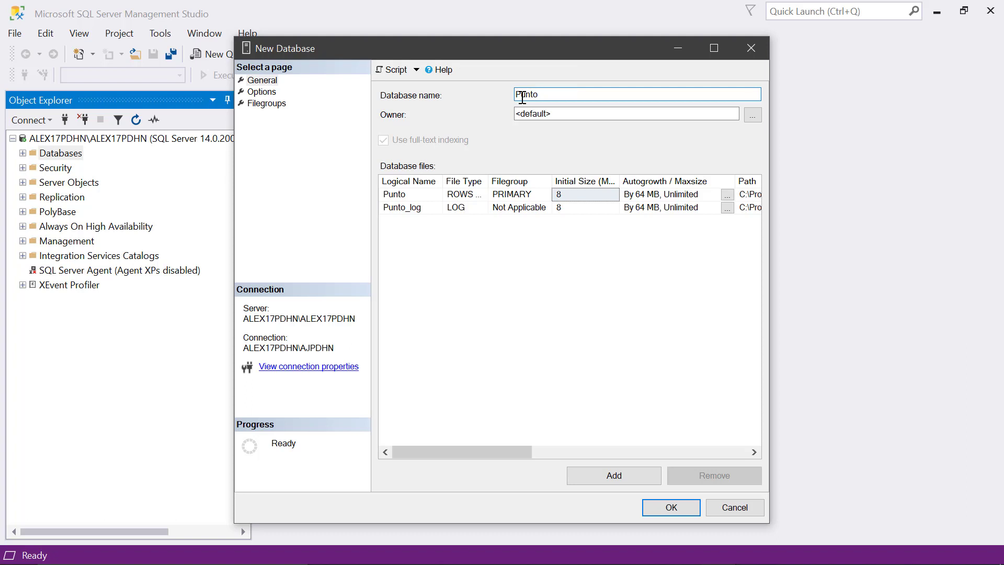
pyautogui.write('_de_ventas')
pyautogui.click(671, 507)
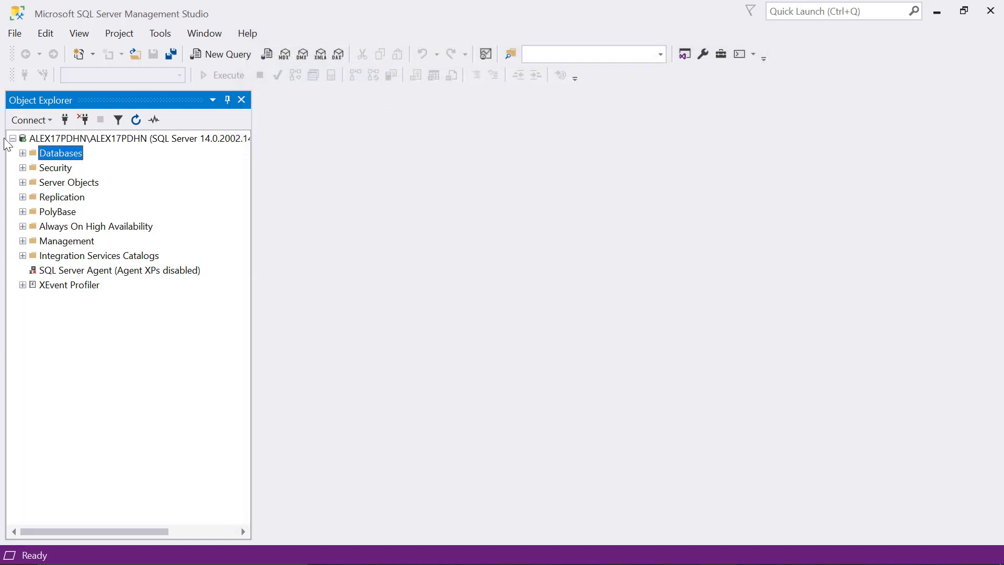
# Step: Start a new standard table in the Punto_de_ventas database
pyautogui.click(23, 153)
pyautogui.click(65, 227)
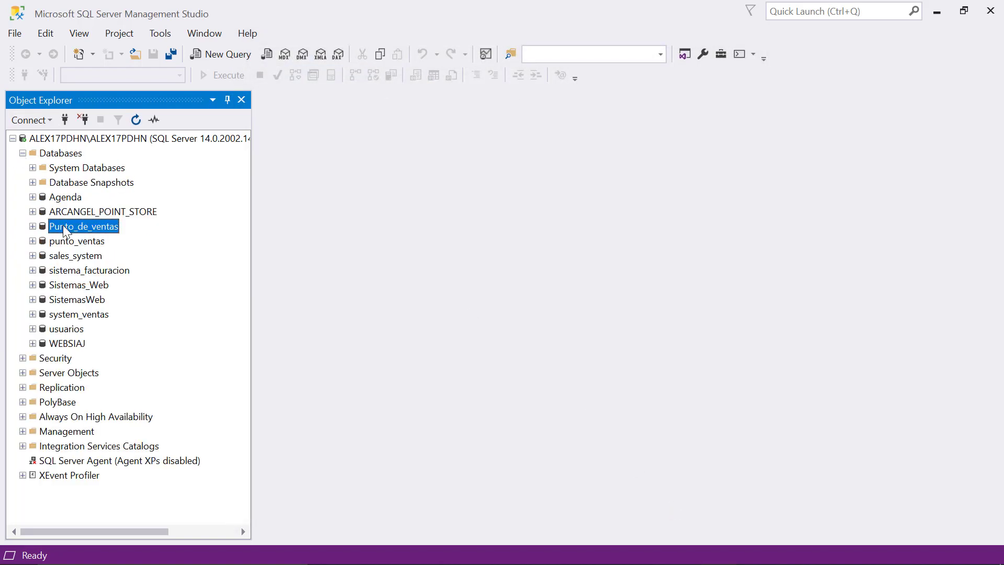
pyautogui.click(33, 226)
pyautogui.click(42, 242)
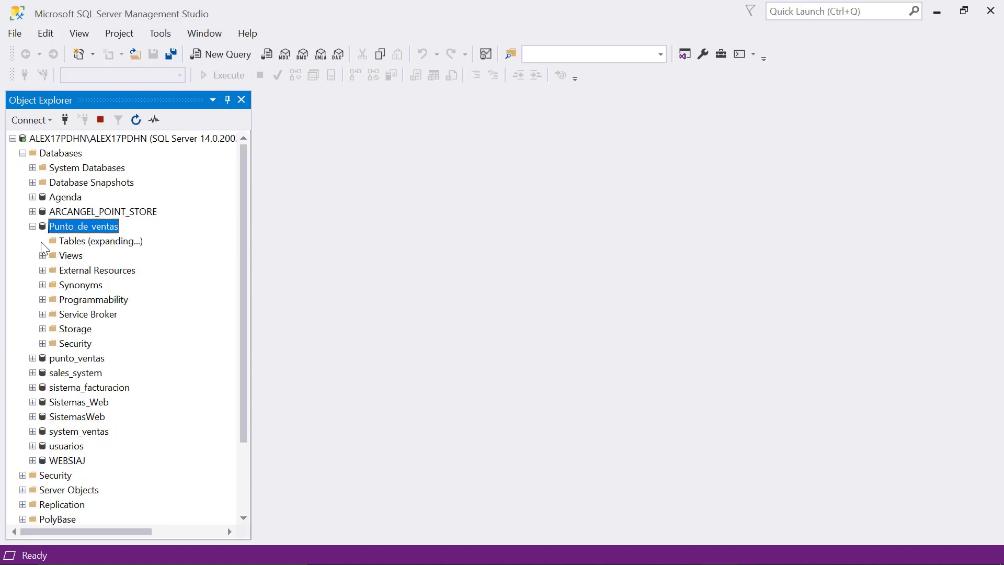
pyautogui.click(66, 246)
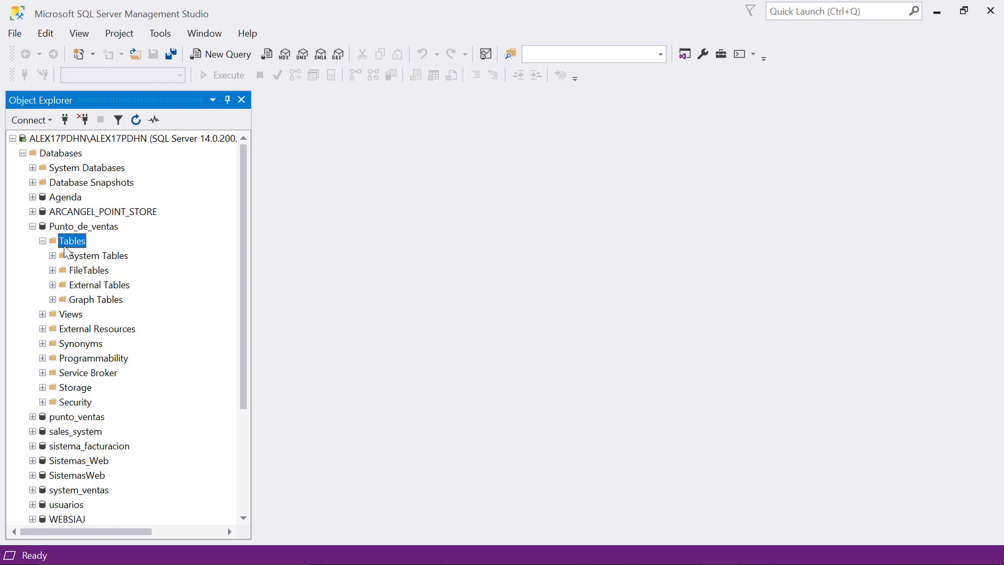
pyautogui.rightClick(71, 241)
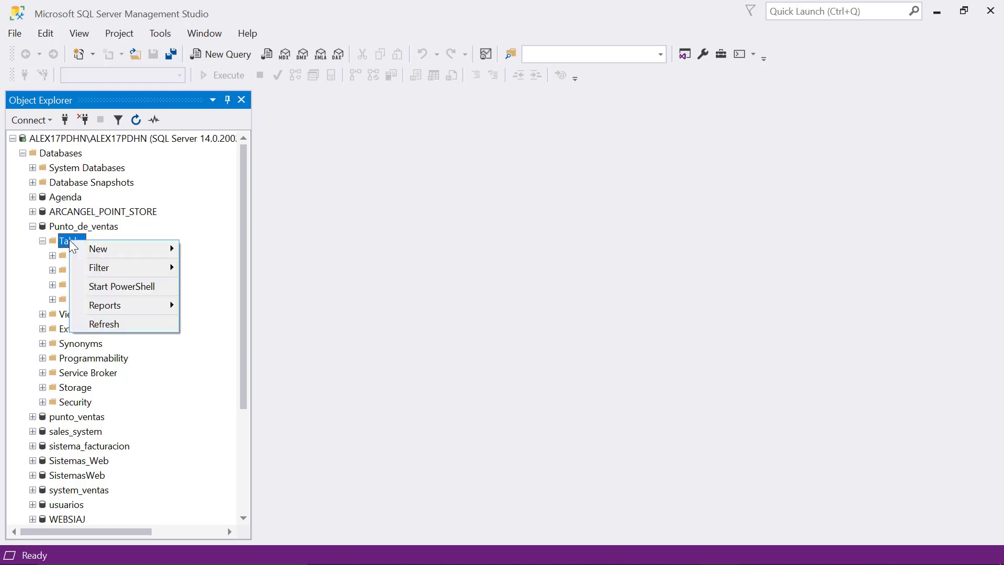
pyautogui.moveTo(98, 247)
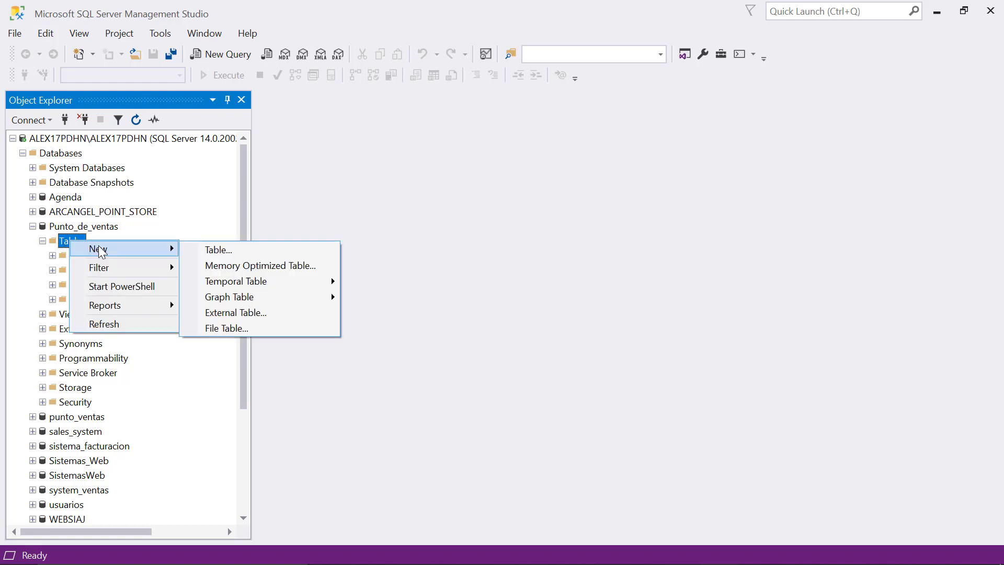
pyautogui.click(217, 255)
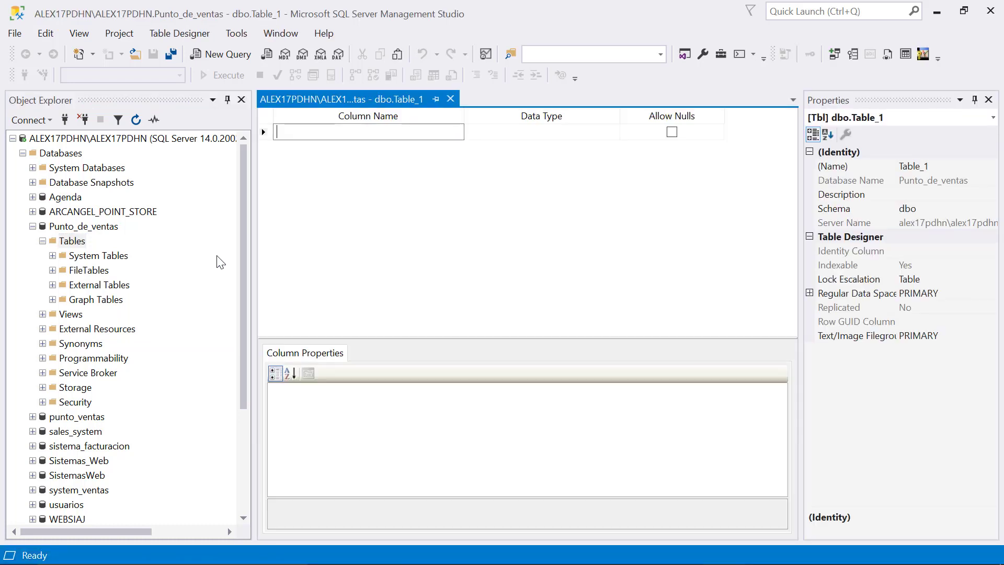
# Step: Name the new table TClientes in its identity properties
pyautogui.click(932, 166)
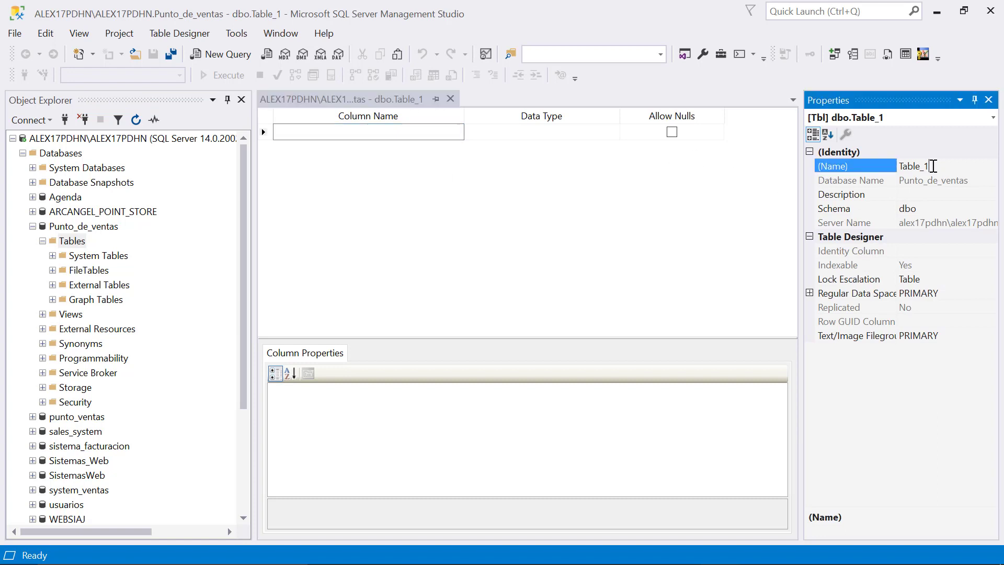
pyautogui.moveTo(933, 166); pyautogui.dragTo(901, 161)
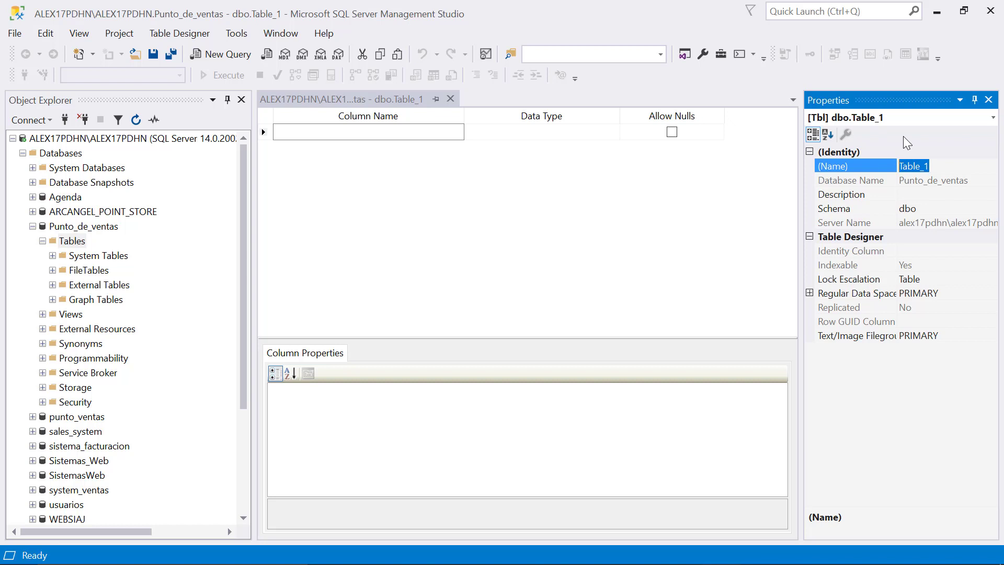
pyautogui.press('capslock')
pyautogui.write('TC')
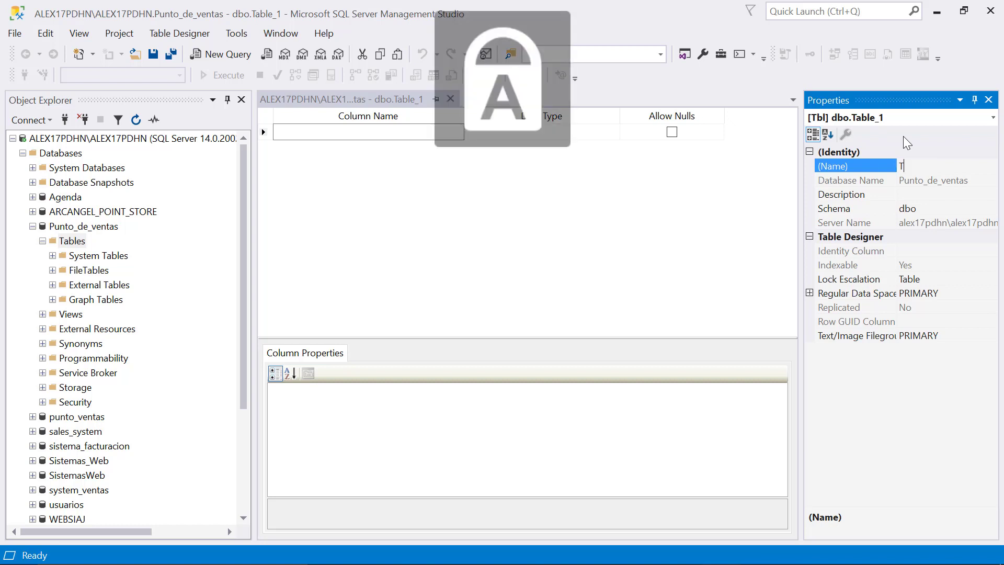
pyautogui.press('capslock')
pyautogui.write('lientes')
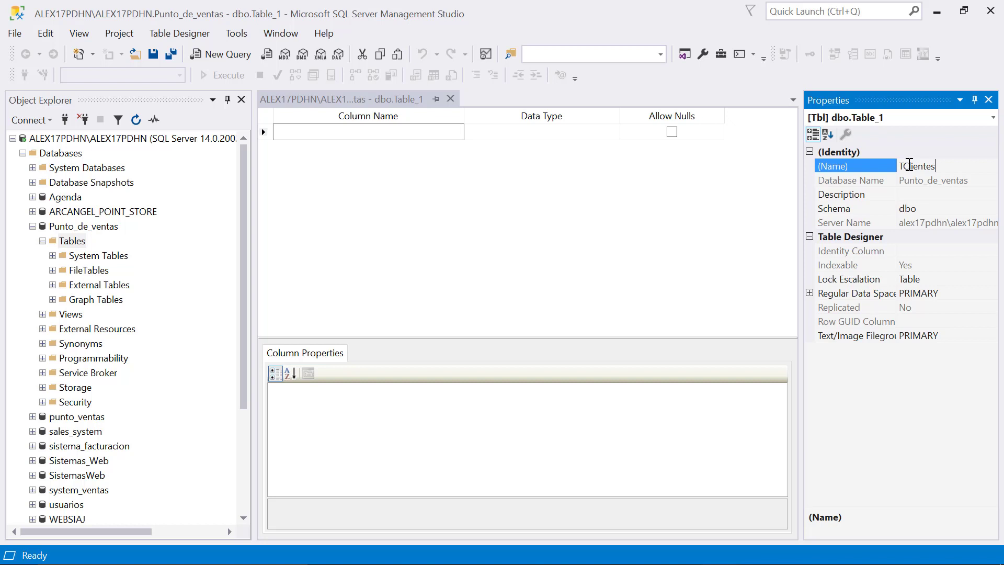
# Step: Add a column named ID to the TClientes table and set it as the primary key
pyautogui.click(329, 133)
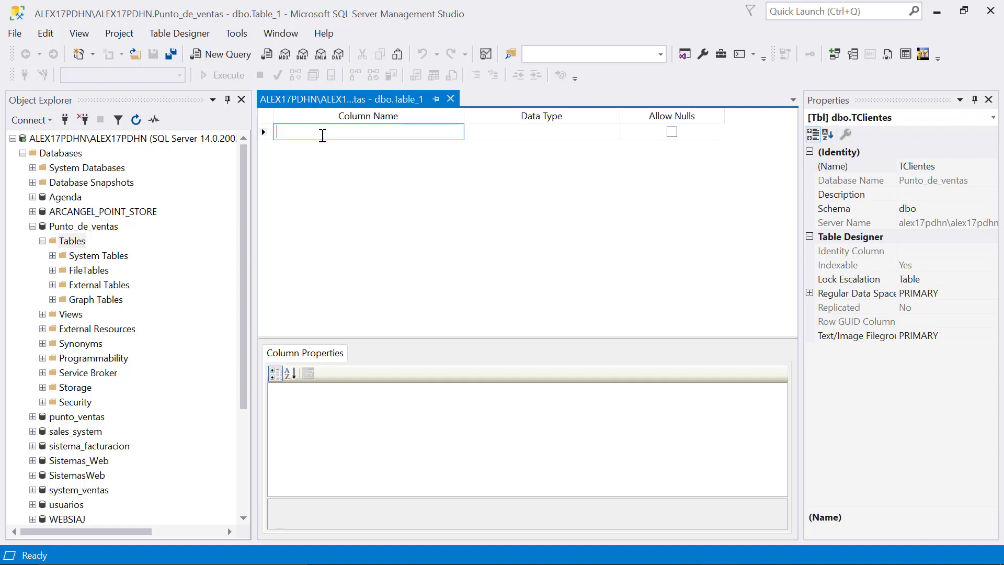
pyautogui.press('capslock')
pyautogui.write('ID')
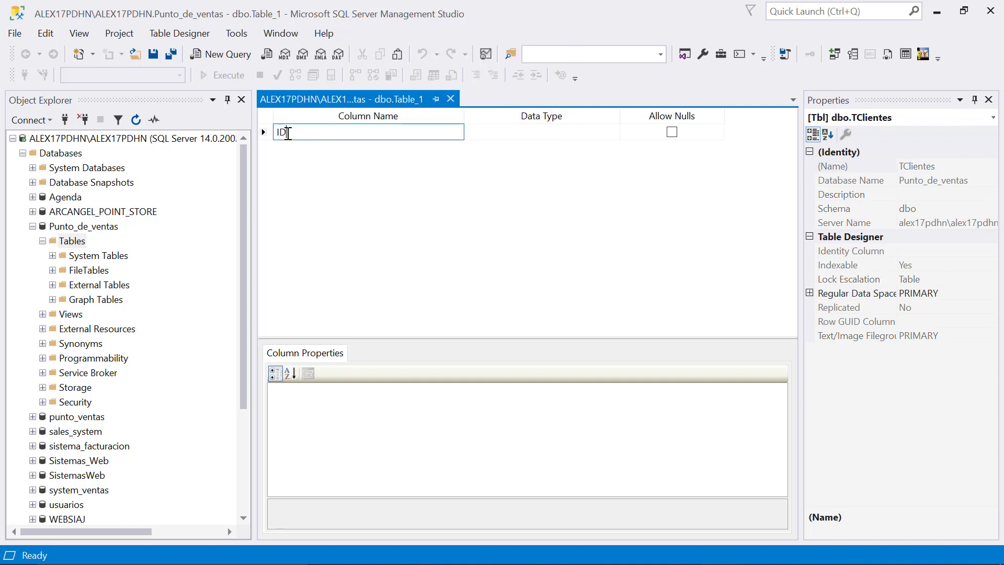
pyautogui.rightClick(269, 136)
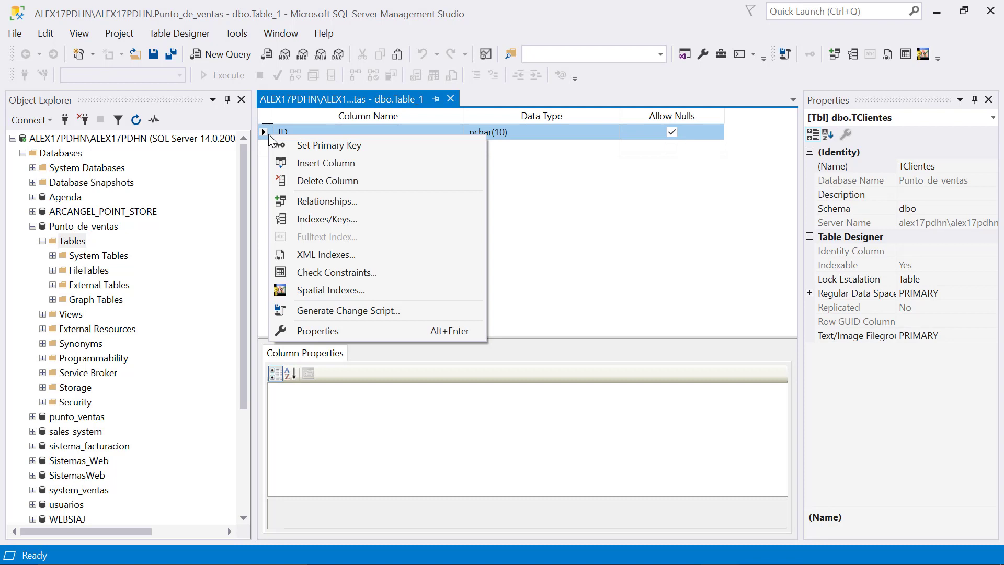
pyautogui.click(287, 145)
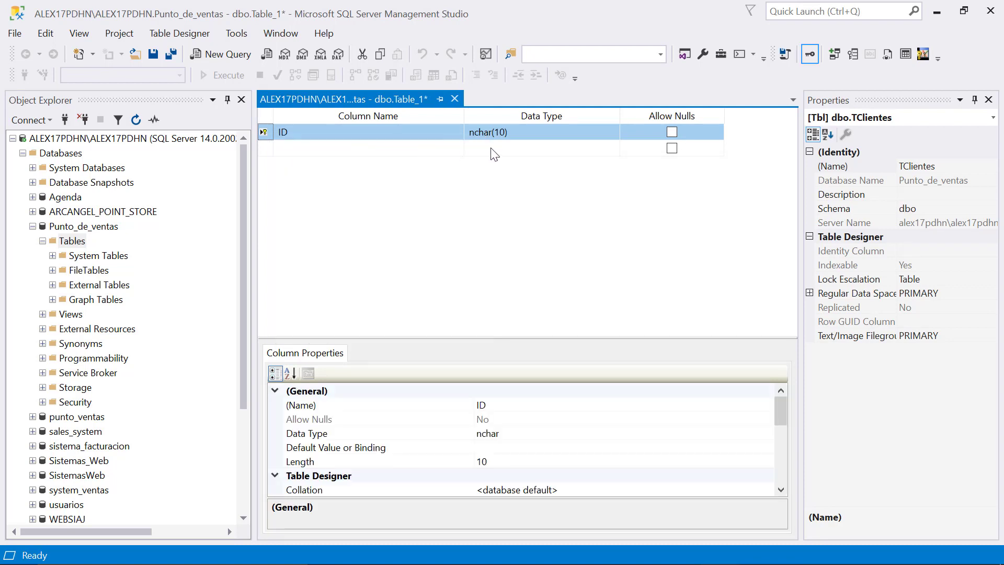
# Step: Set the ID column's data type to int
pyautogui.click(503, 137)
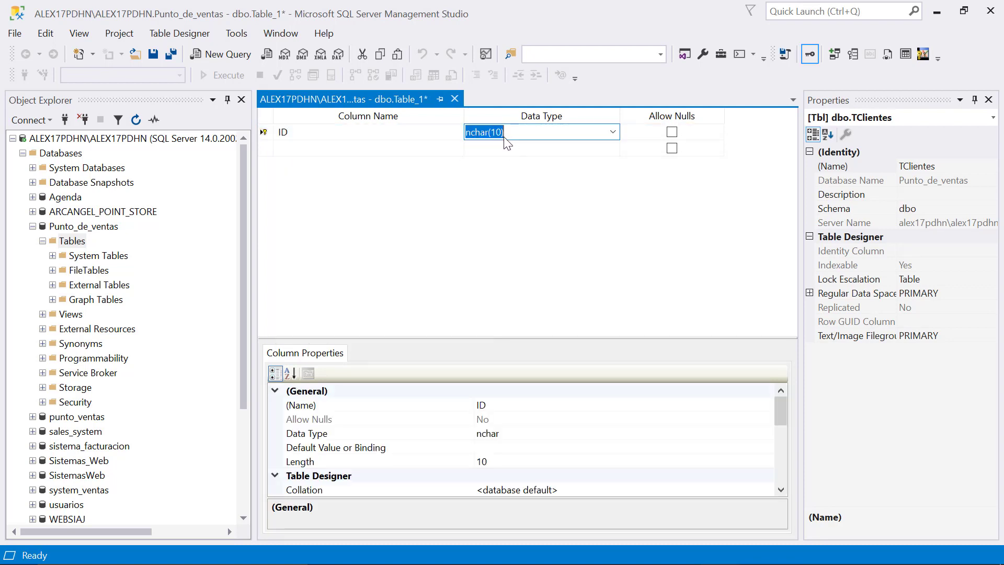
pyautogui.click(613, 132)
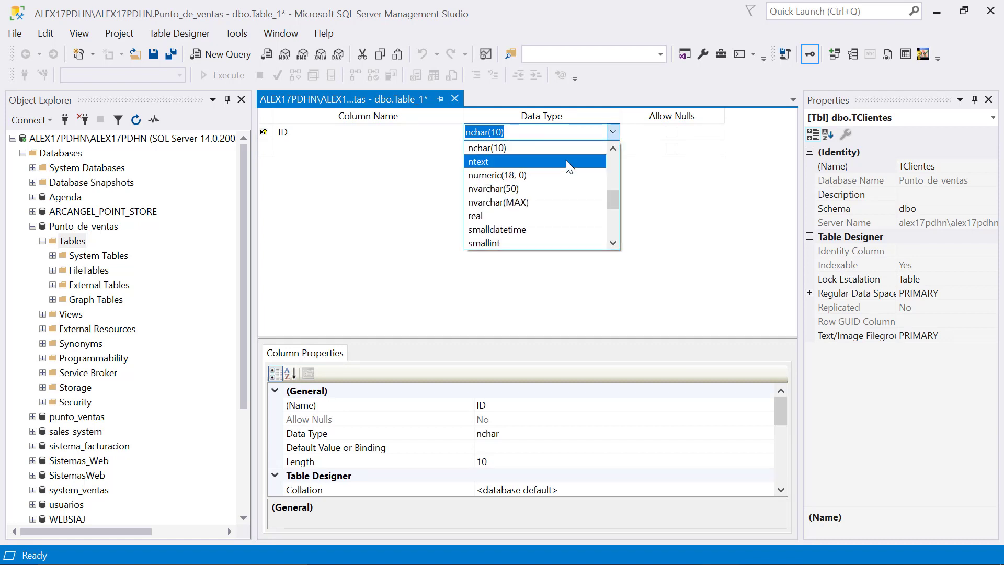
pyautogui.scroll(1, 566, 160)
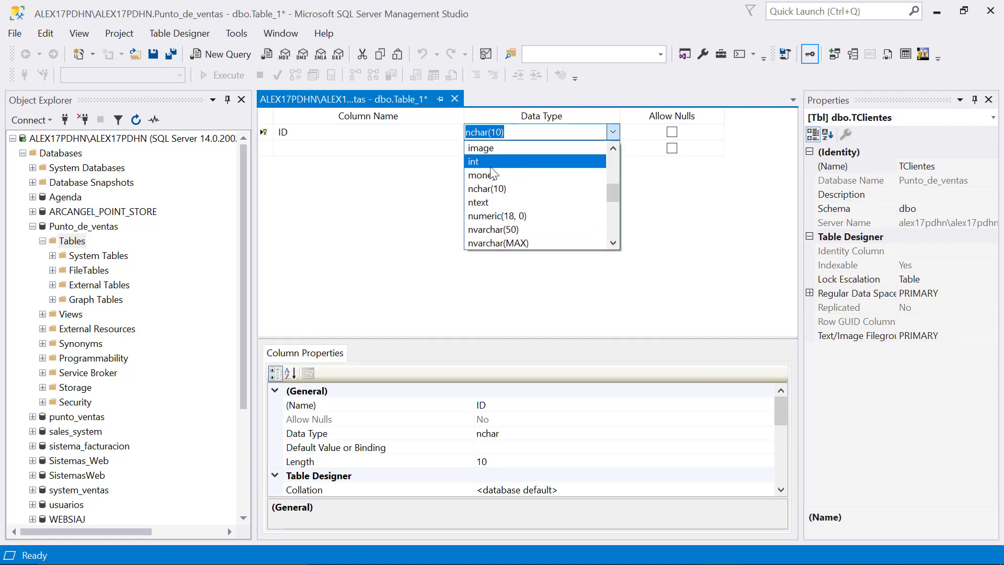
pyautogui.click(493, 163)
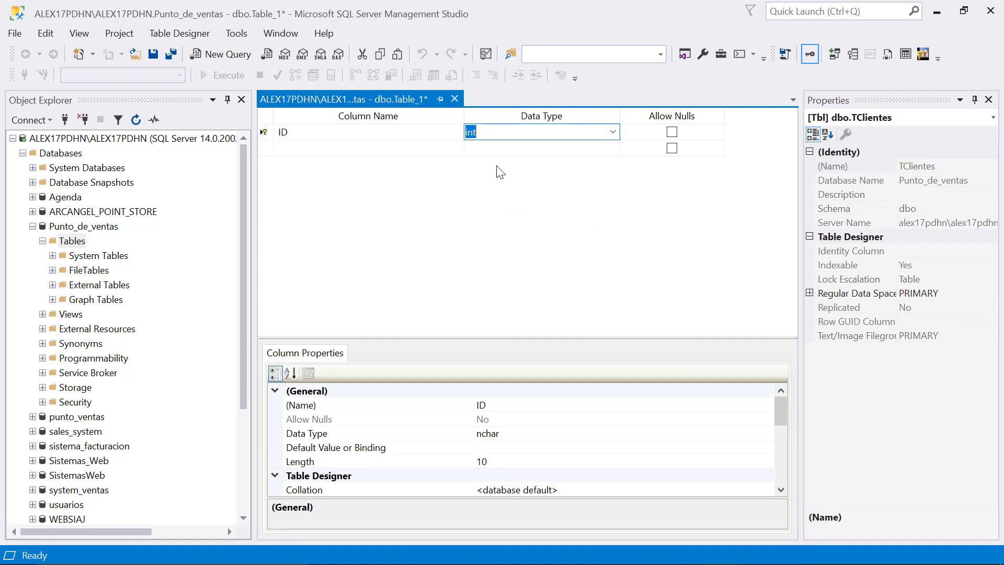
# Step: Select the ID column and locate its Identity Specification among the column properties
pyautogui.click(264, 131)
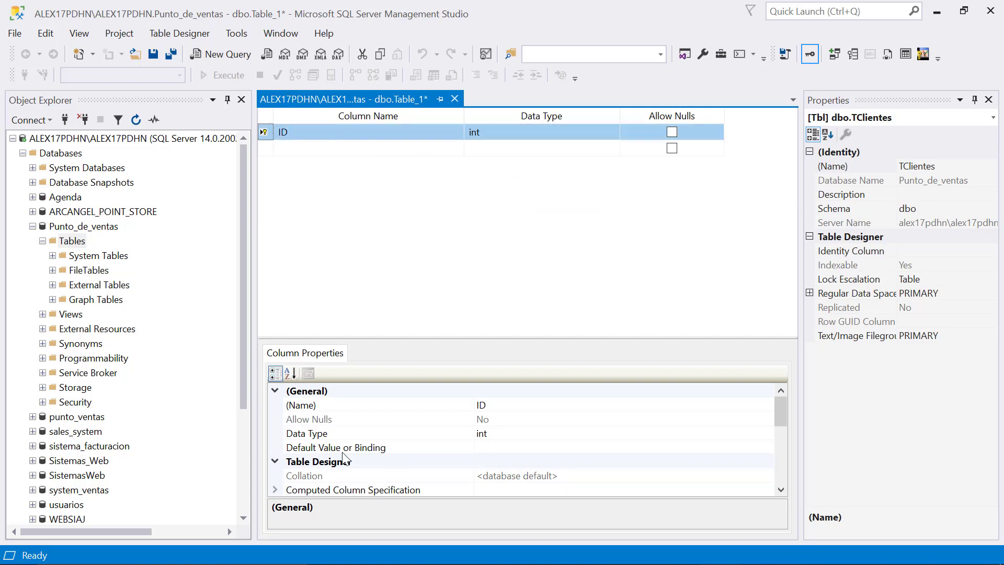
pyautogui.scroll(-2, 343, 453)
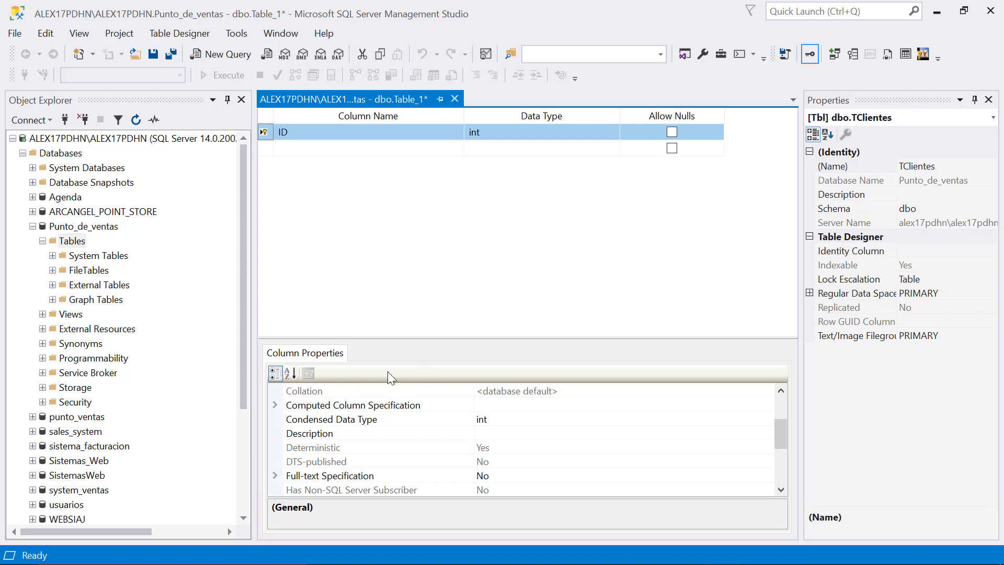
pyautogui.scroll(-1, 344, 456)
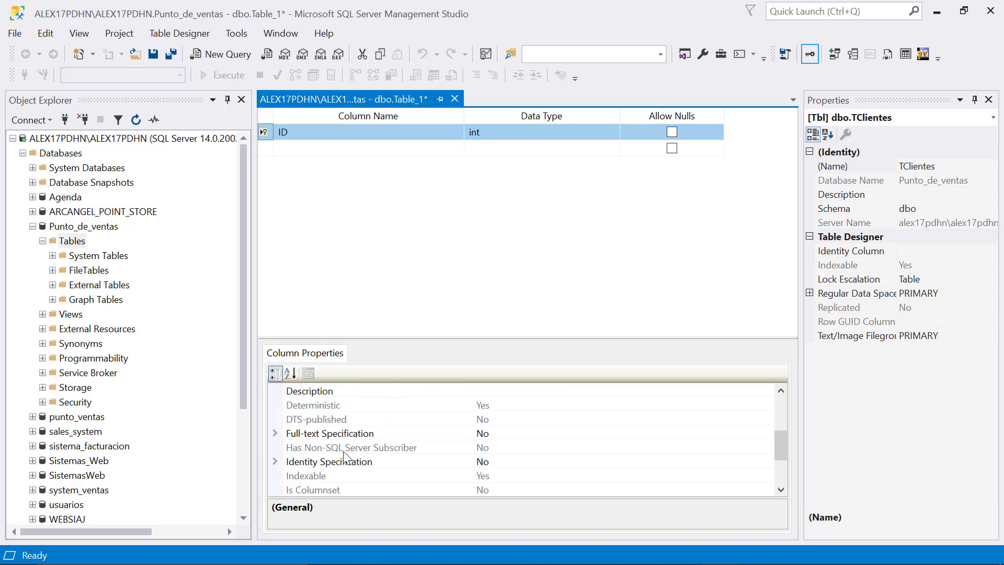